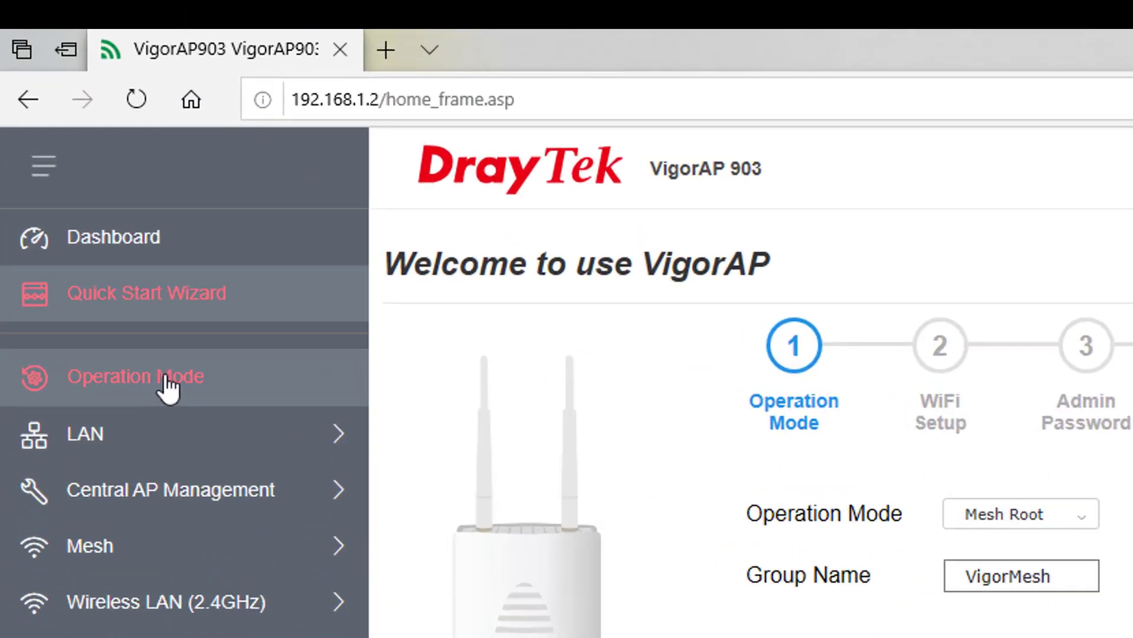
Open the Operation Mode settings from the root unit's sidebar.
click(167, 381)
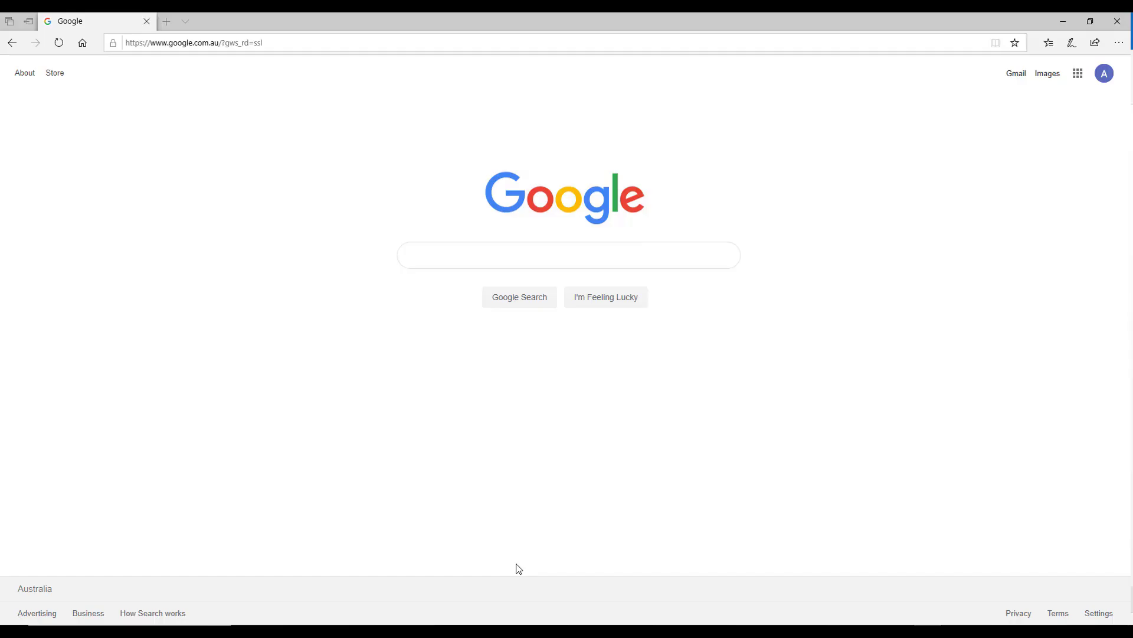
Load the access point's web interface at 192.168.1.2.
click(308, 45)
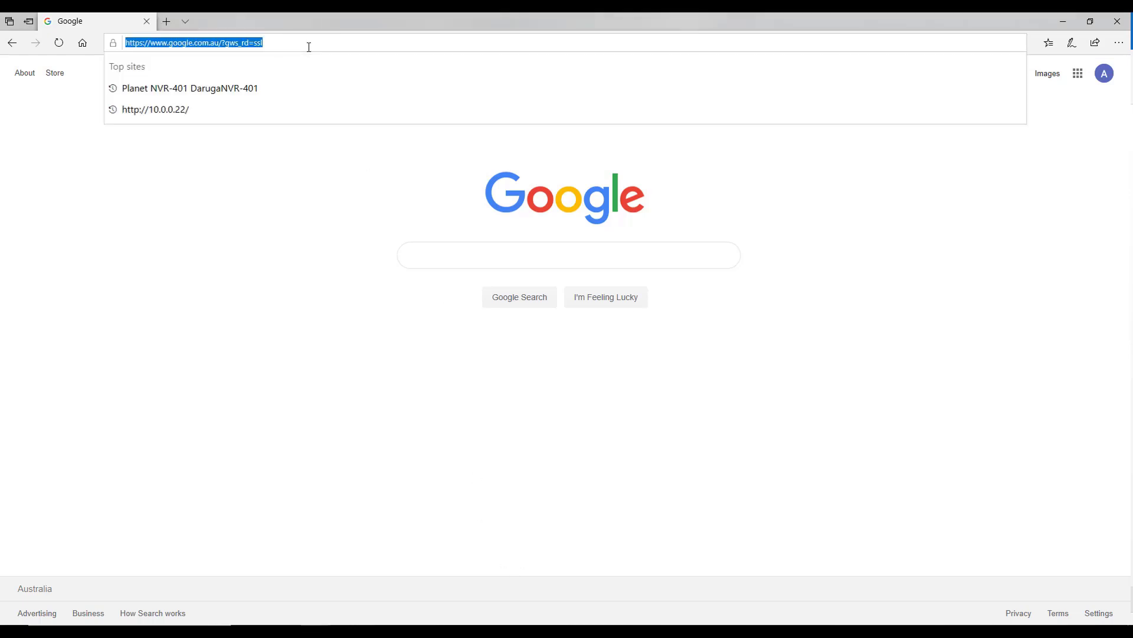
text(192.168)
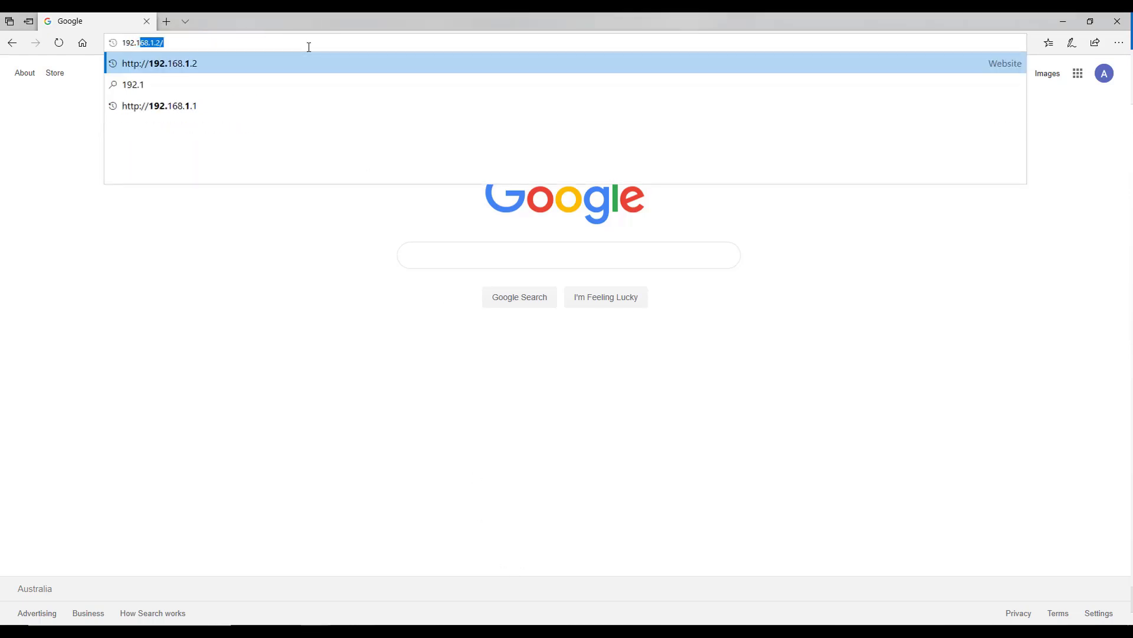
text(.1.2)
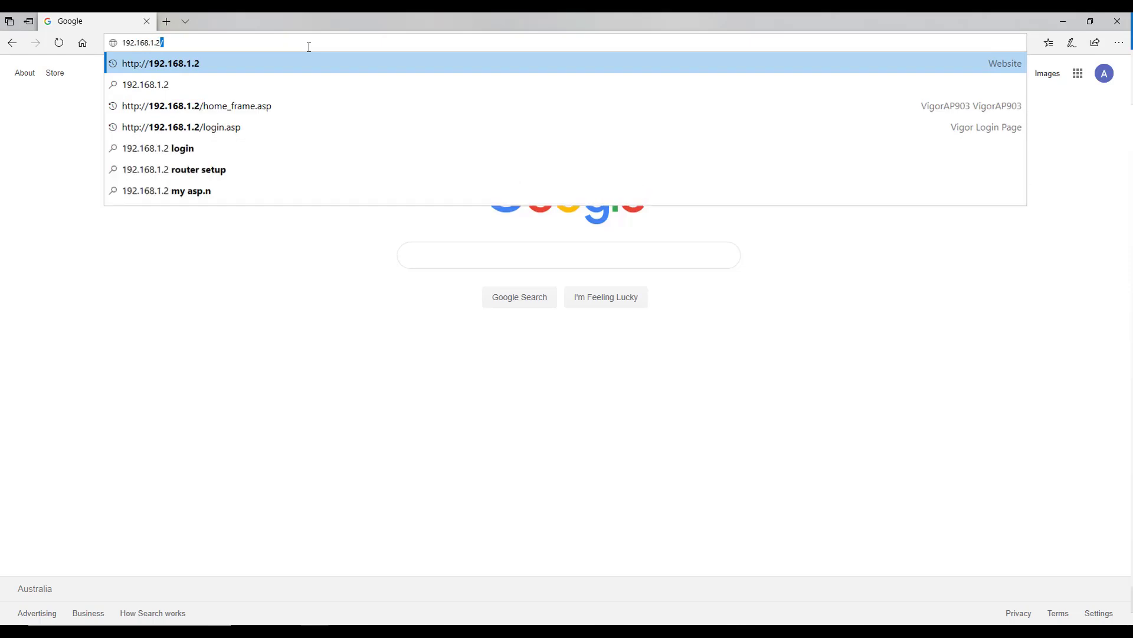
key(Return)
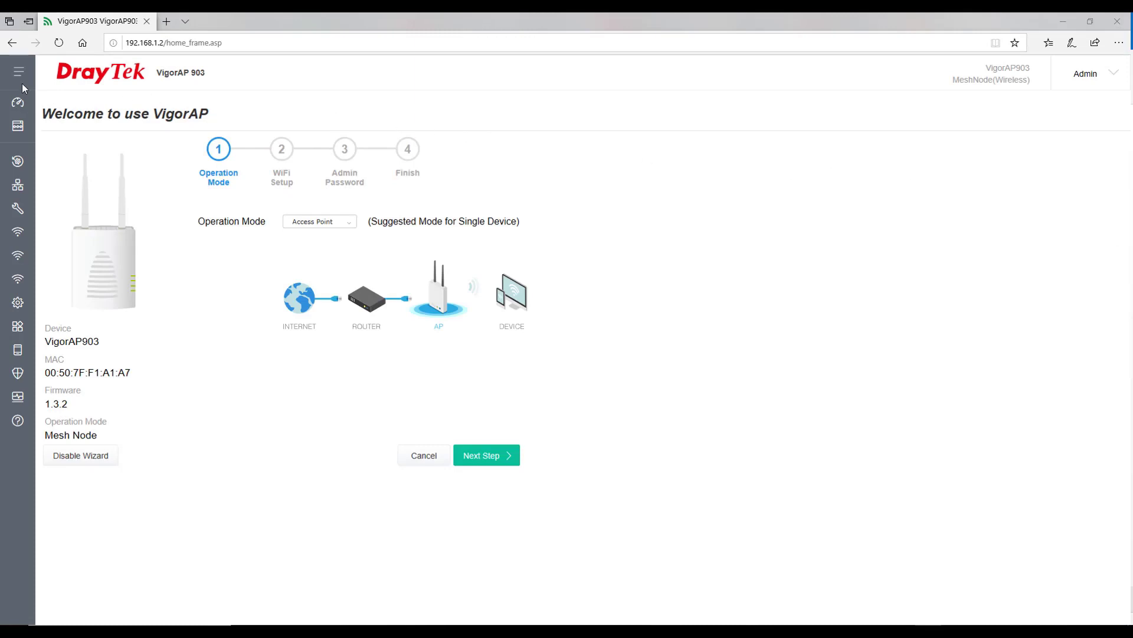
Choose Mesh Root as operation mode and replace group name VigorMesh with 'Ash Group'.
click(18, 74)
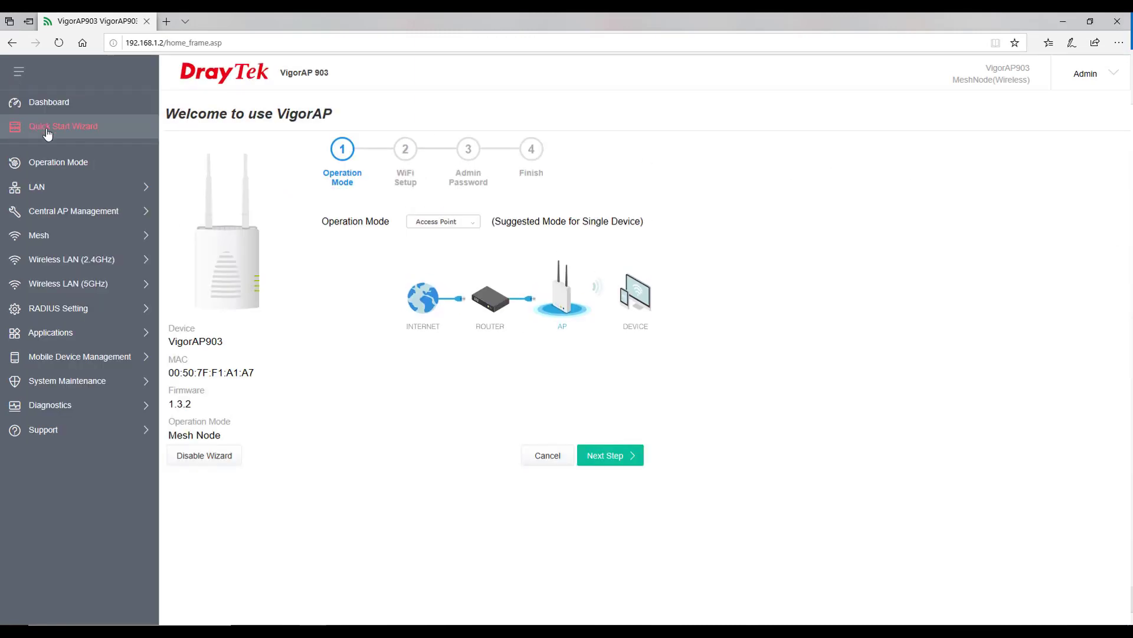
click(452, 224)
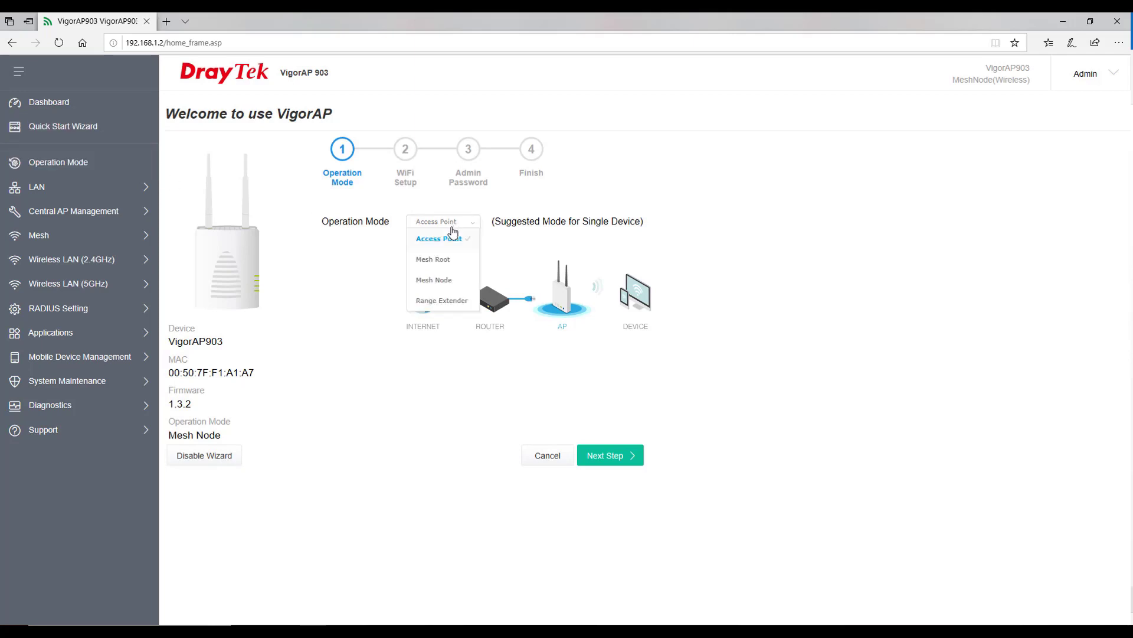
click(451, 259)
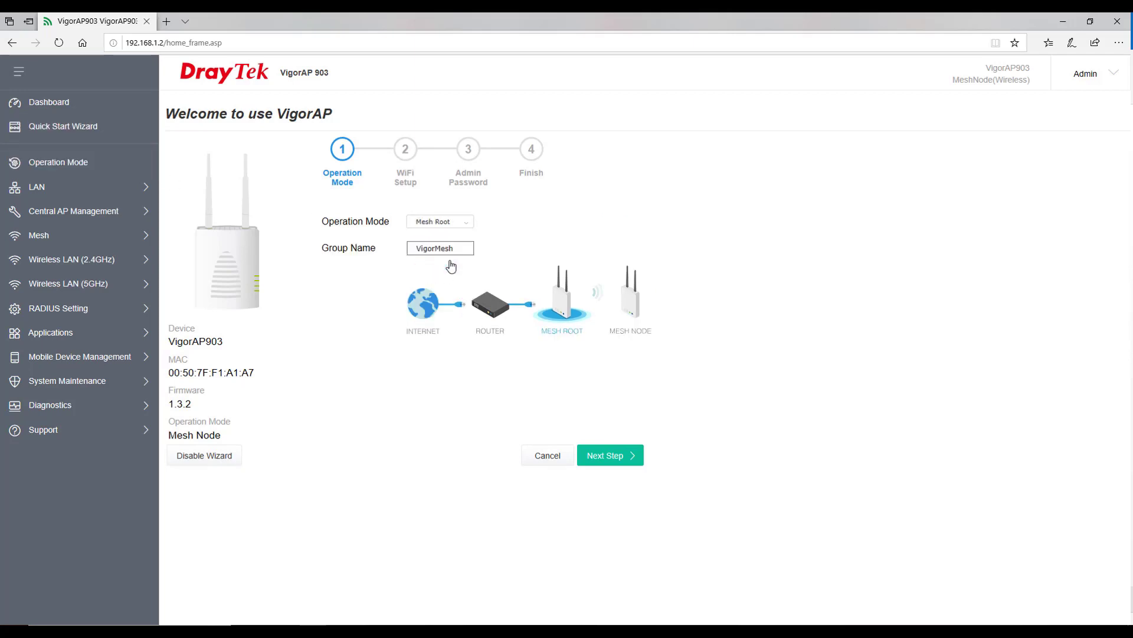
click(460, 248)
drag(460, 248, 406, 239)
text(Ash Group)
Name the WiFi network 'Ash' with a new WiFi password, keeping 2nd WiFi disabled.
click(610, 457)
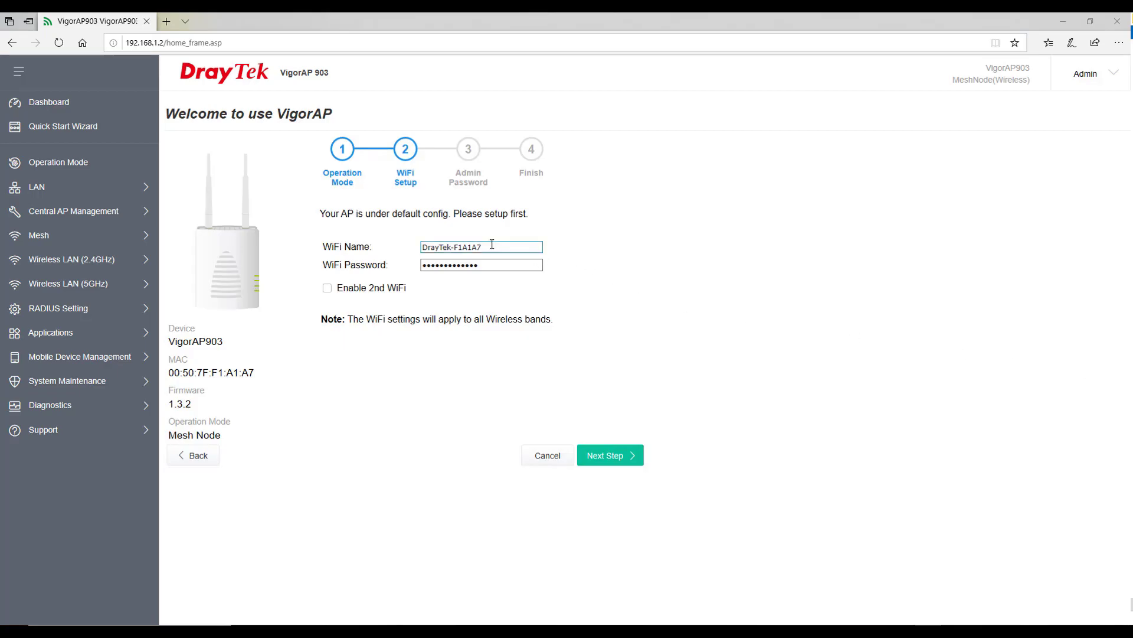
drag(492, 246, 410, 245)
text(Ash)
key(Tab)
text(12345678)
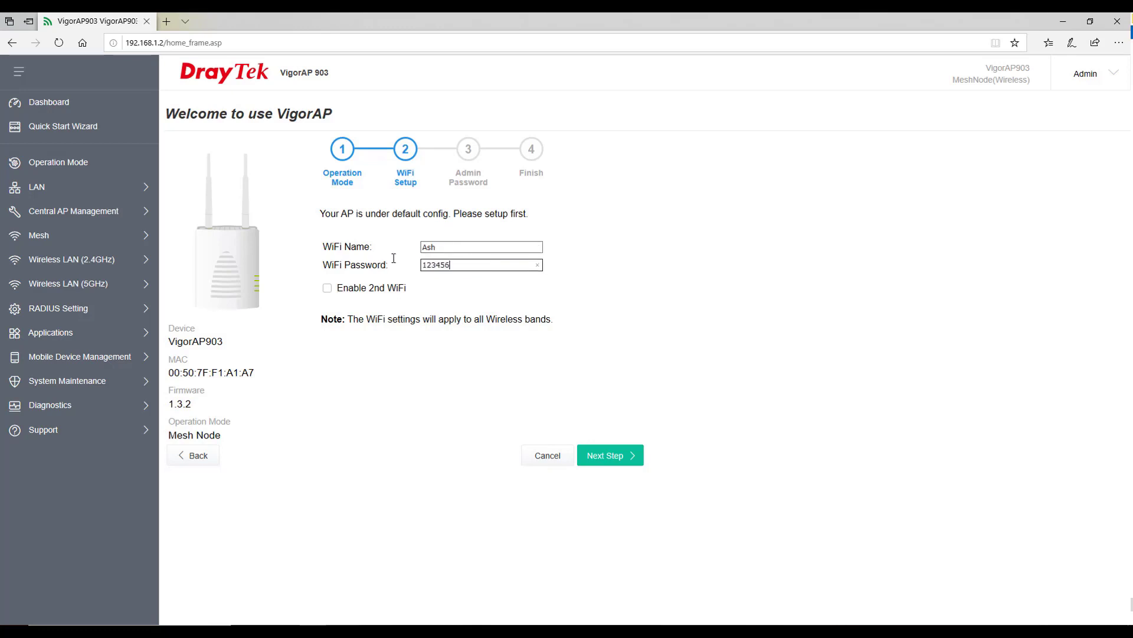
click(328, 290)
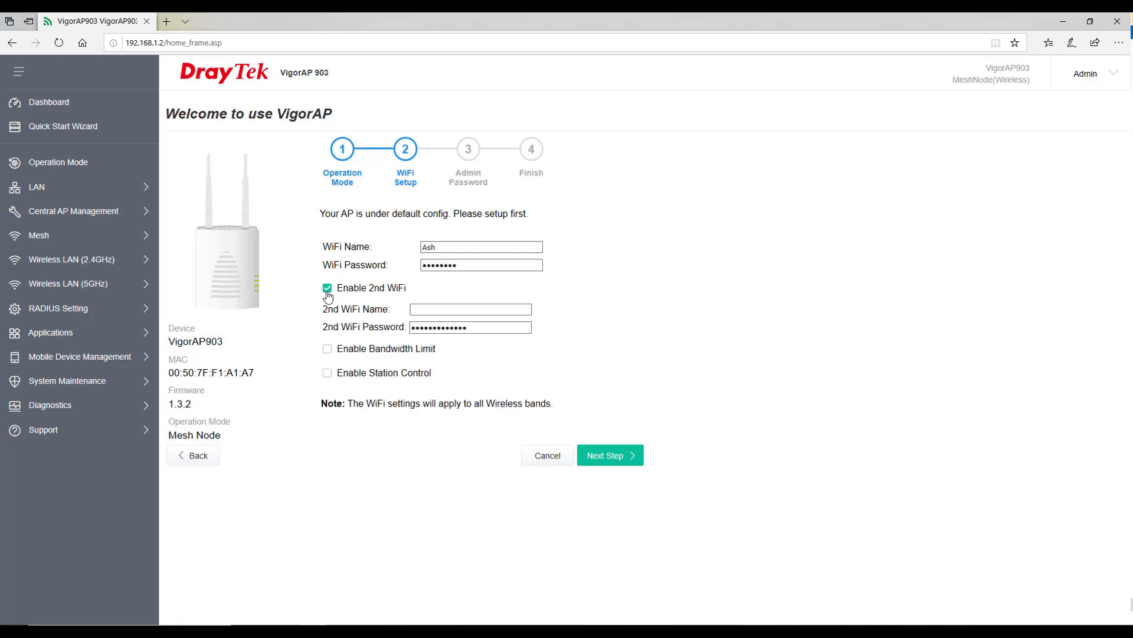
click(327, 289)
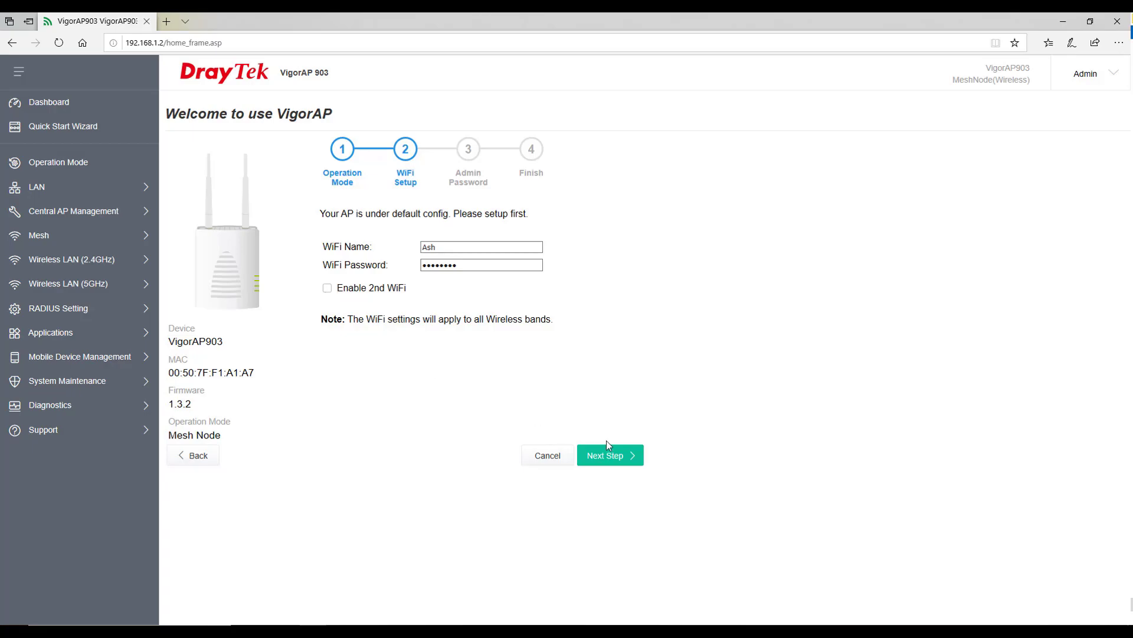
Move past the Admin Password step and apply the wizard's basic settings.
click(605, 455)
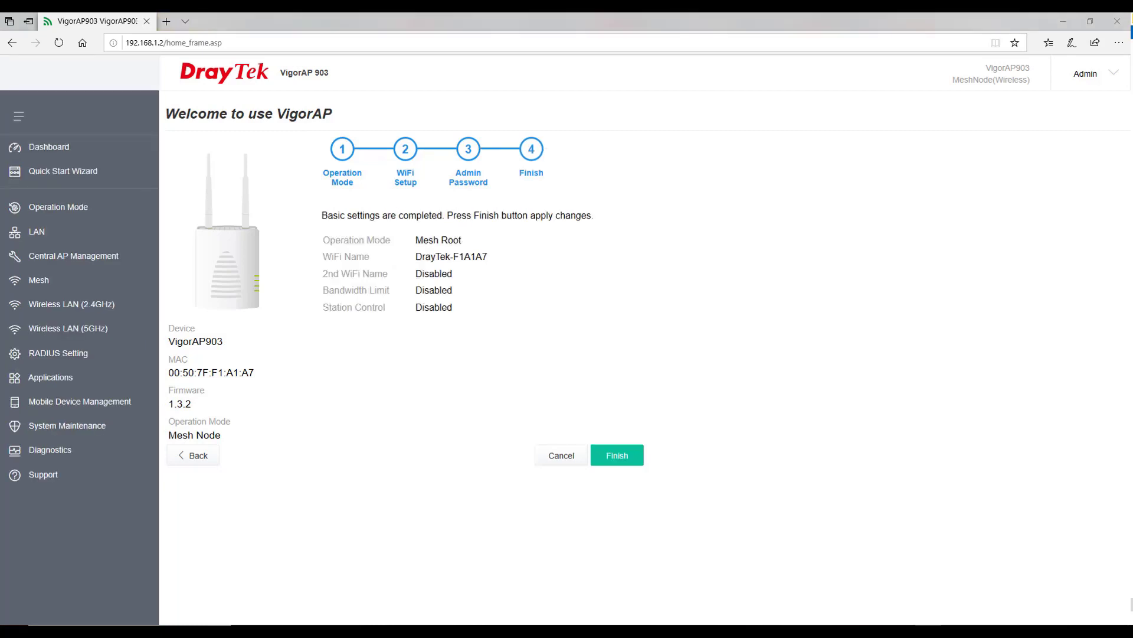
click(613, 461)
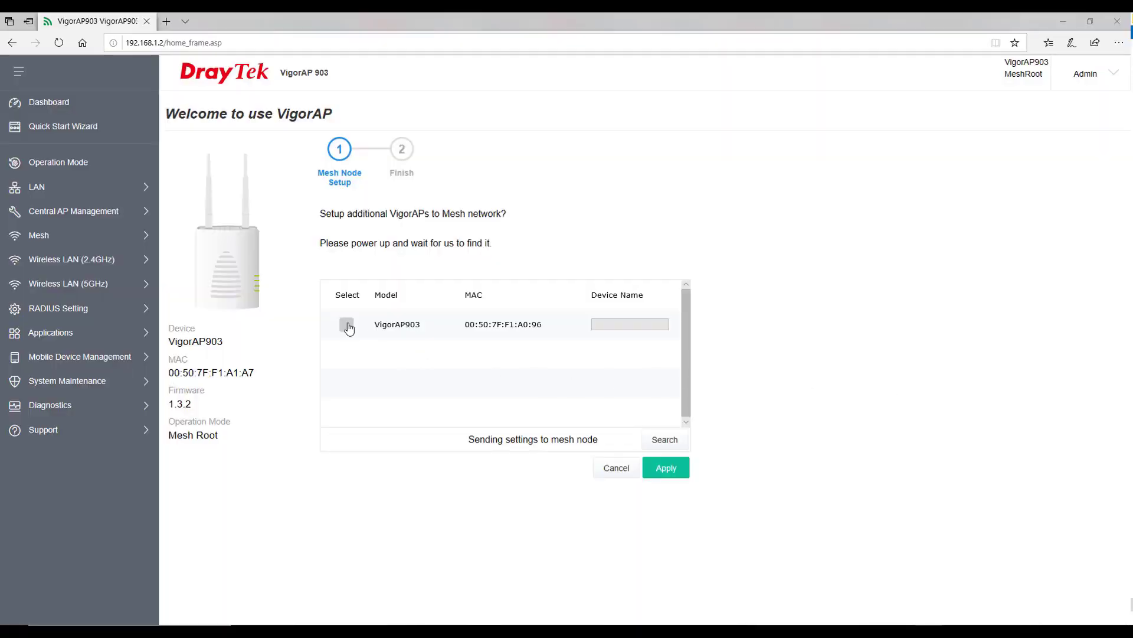
Select the discovered VigorAP903, name it 'Node1', apply, and finish the wizard.
click(349, 329)
click(603, 324)
text(Node1)
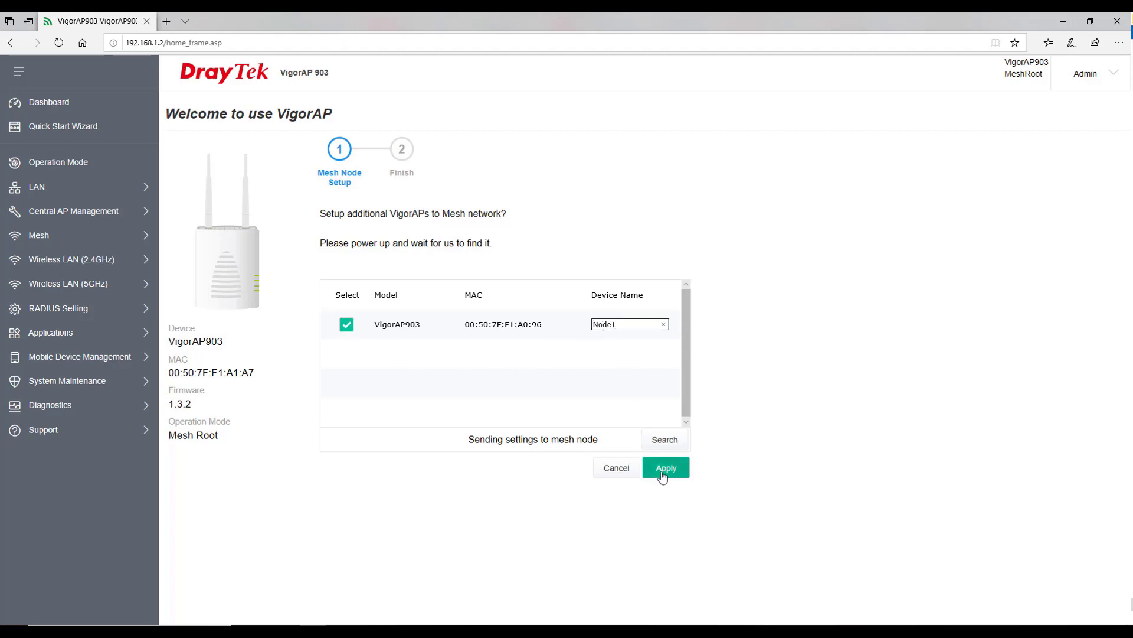
click(658, 473)
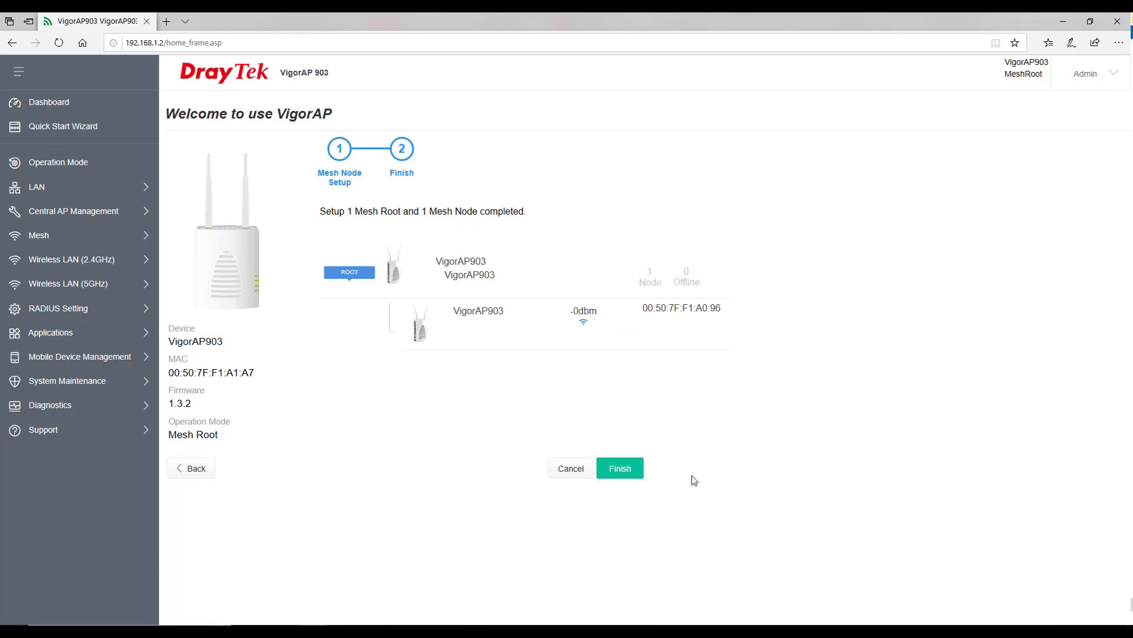
click(637, 469)
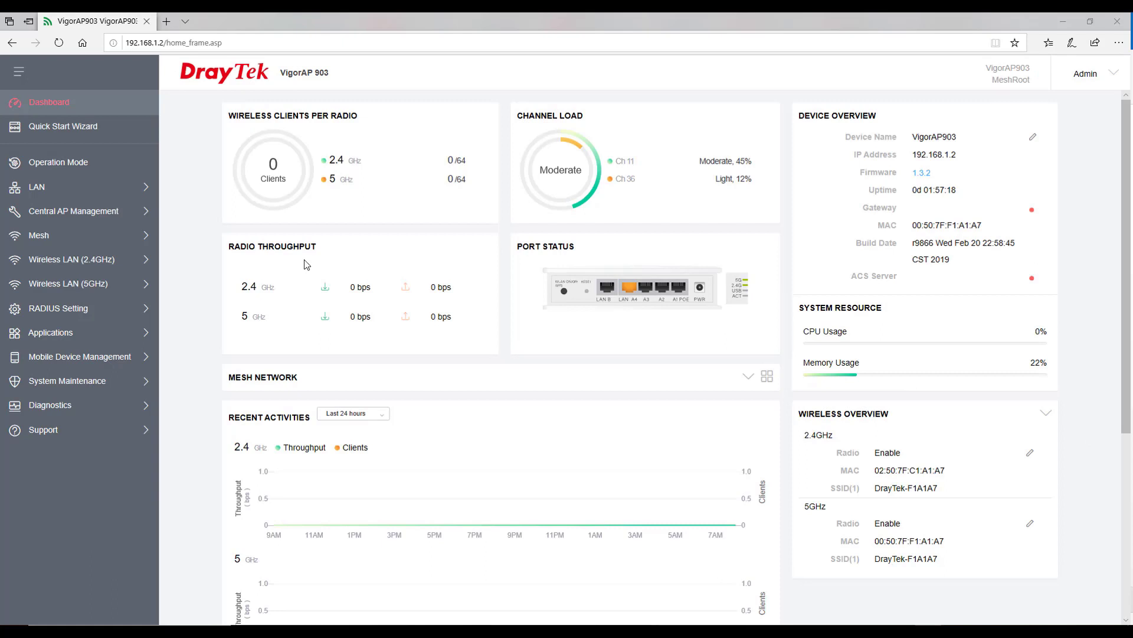
View Mesh Status, highlighting the node's hop count of 1 and the Online and Offline legends.
click(66, 238)
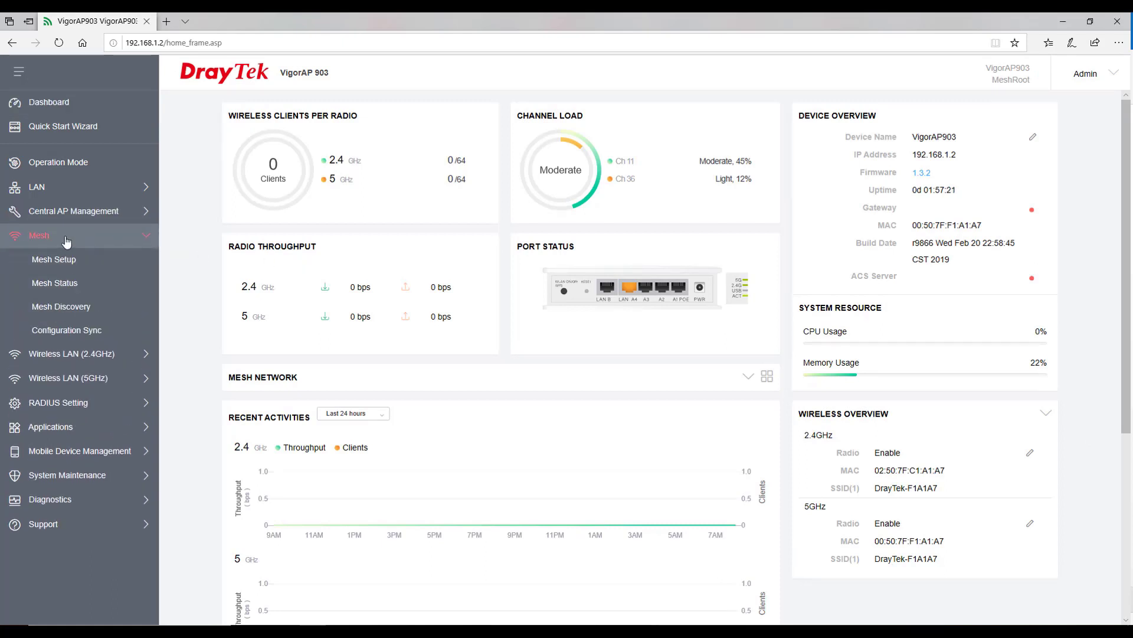
click(70, 286)
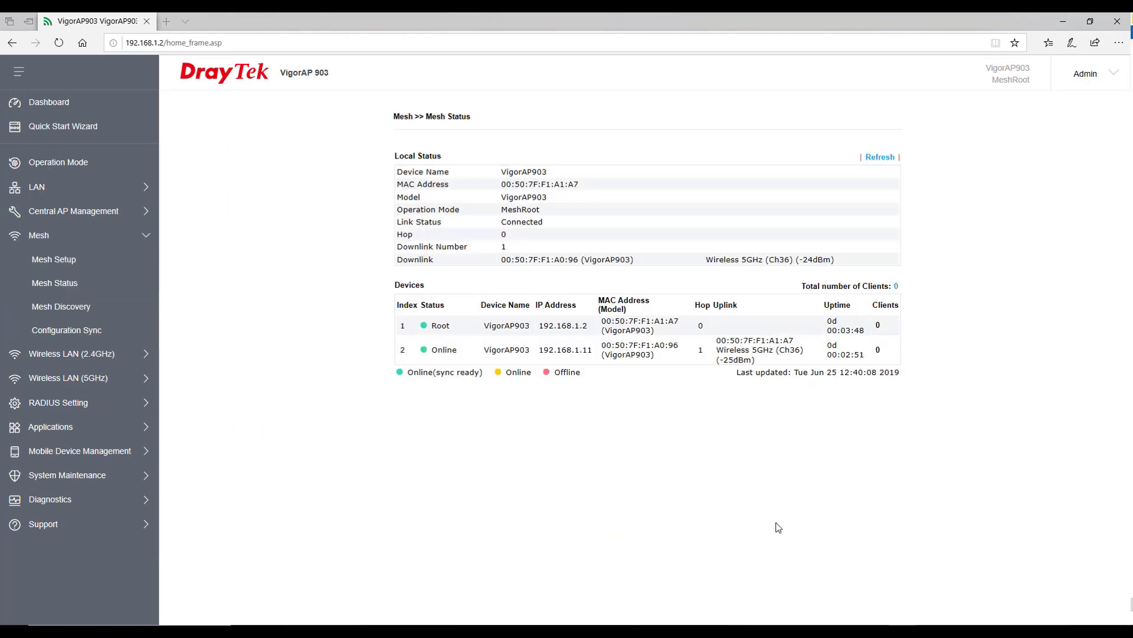
drag(697, 353, 709, 355)
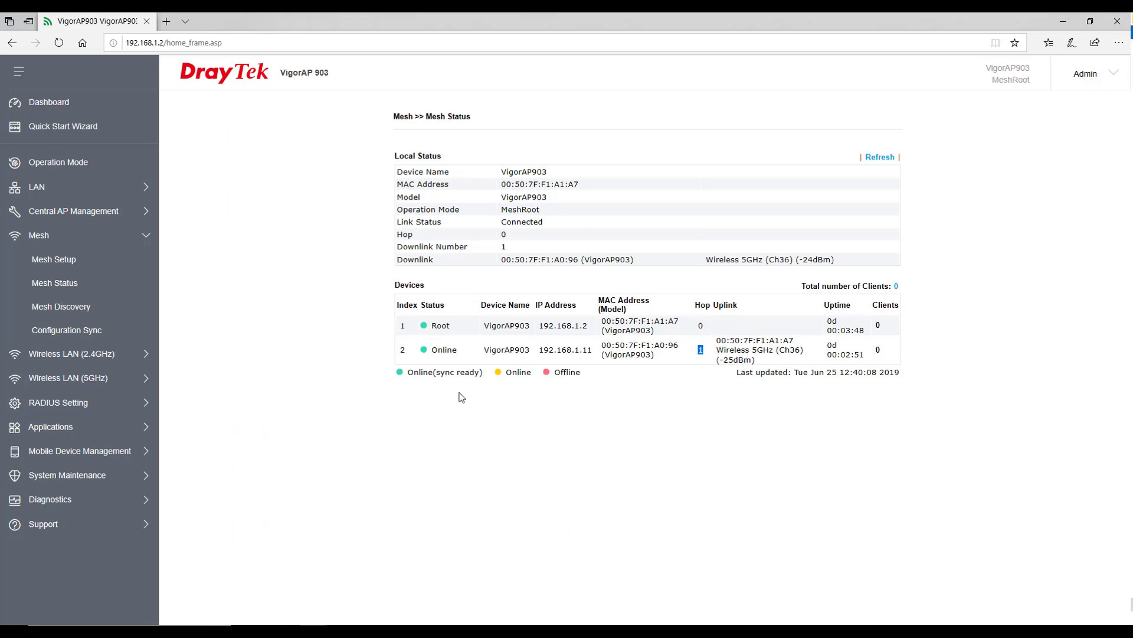
drag(406, 378, 537, 379)
click(557, 379)
drag(555, 376, 588, 381)
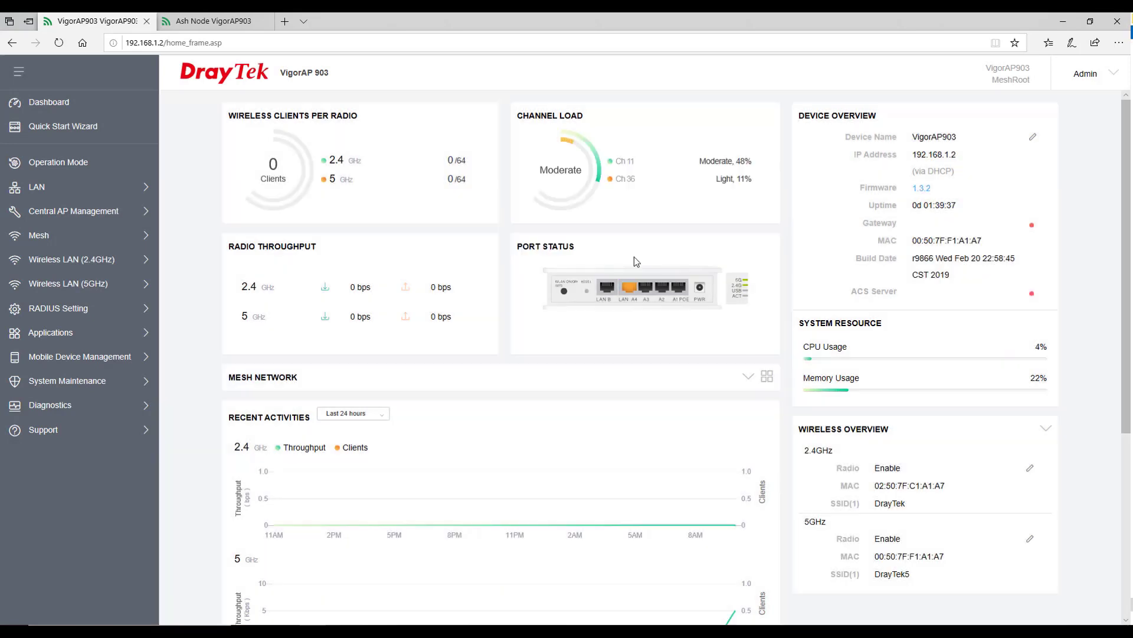
Reapply the Mesh Root operation mode and accept the LAN connection-loss warning.
click(68, 169)
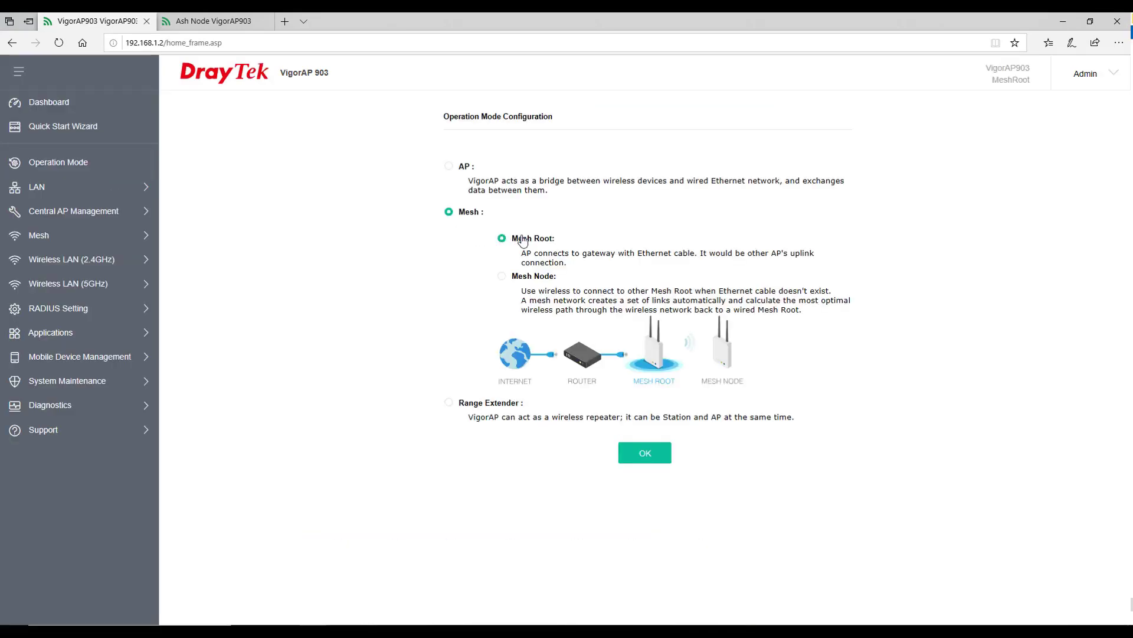
click(645, 452)
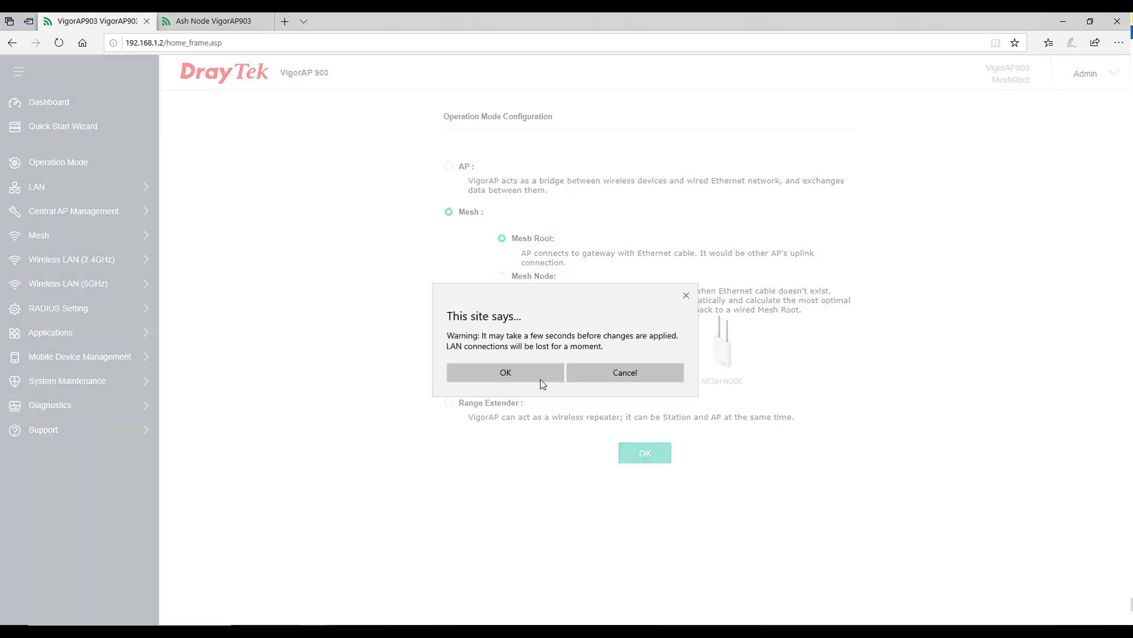
click(538, 374)
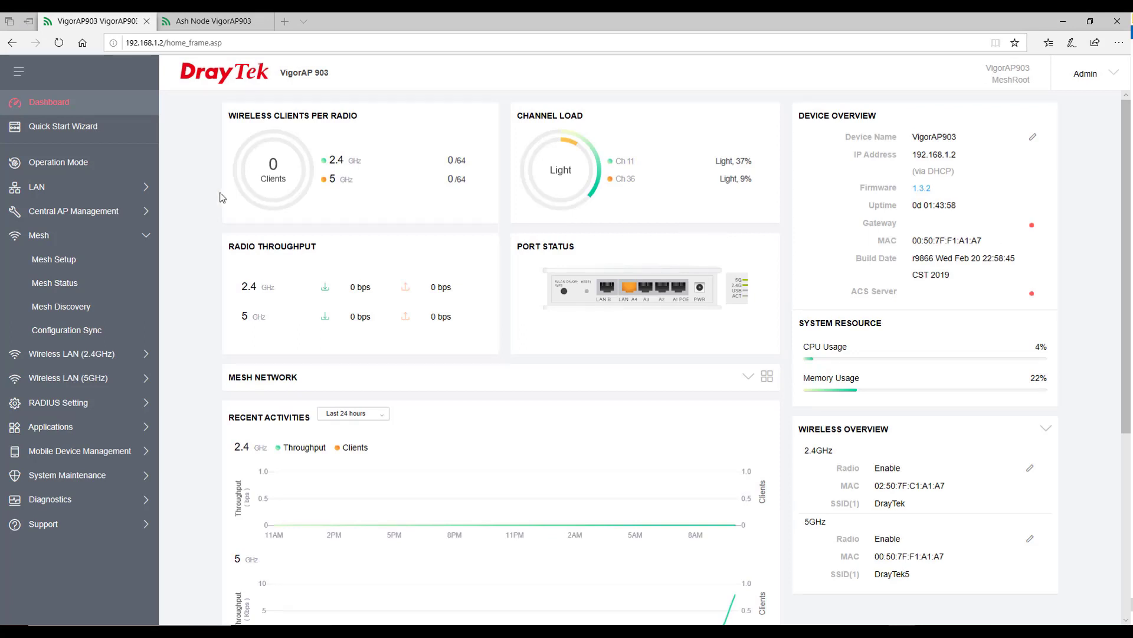
Open Mesh Status and highlight the root's Connected link status.
click(71, 286)
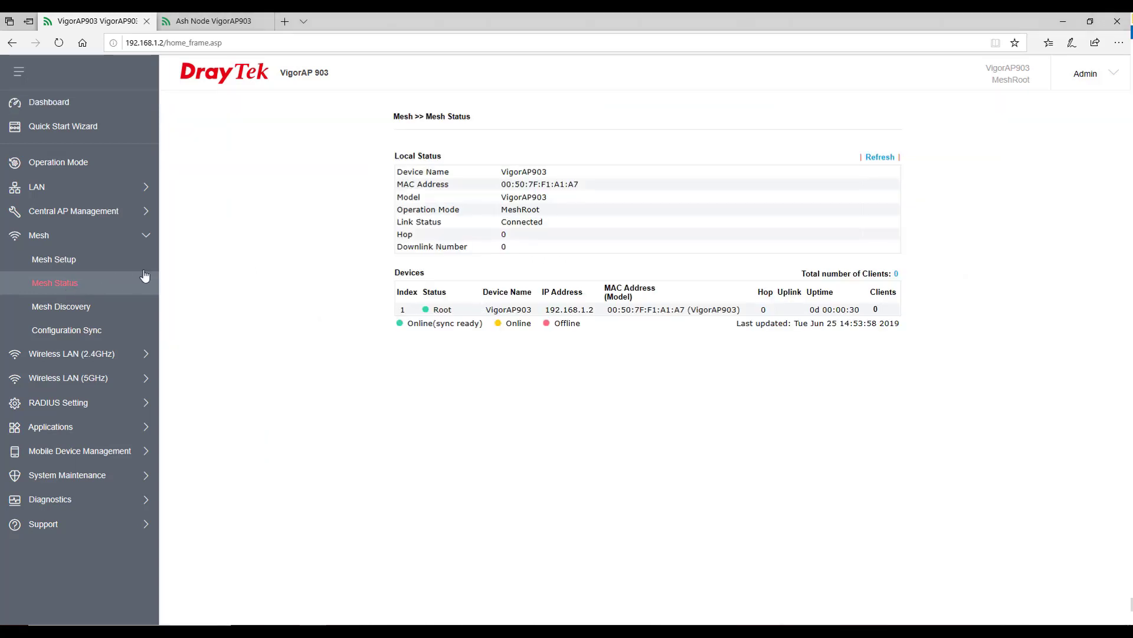
drag(402, 224, 549, 223)
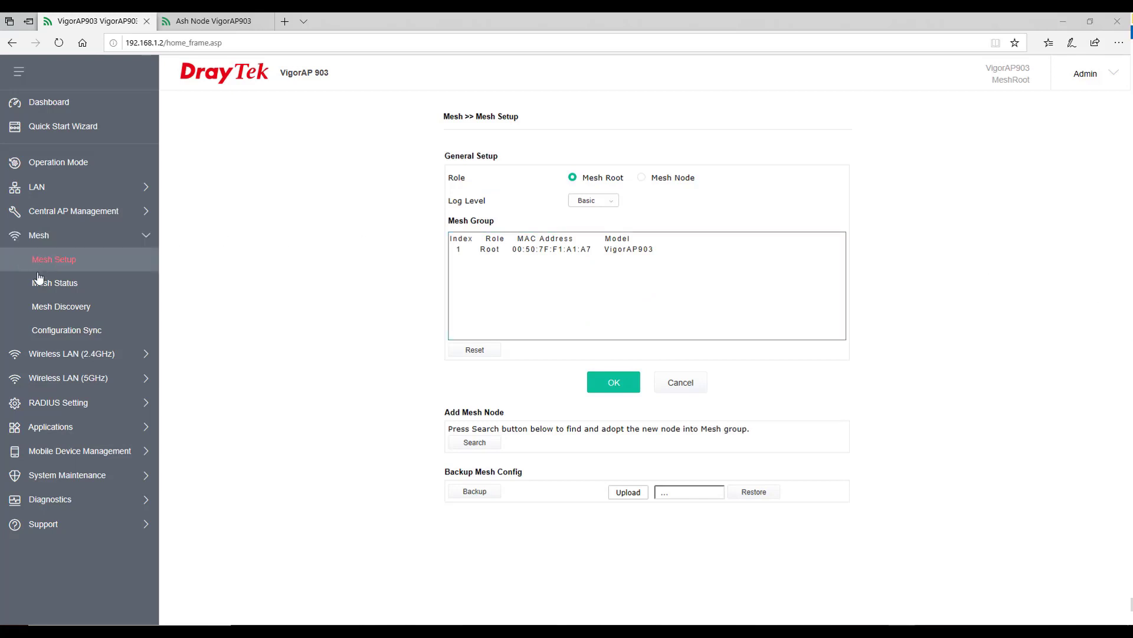
Search Mesh Setup for nodes, select the found VigorAP903, name it 'Ash Node' and adopt it.
click(45, 264)
click(470, 444)
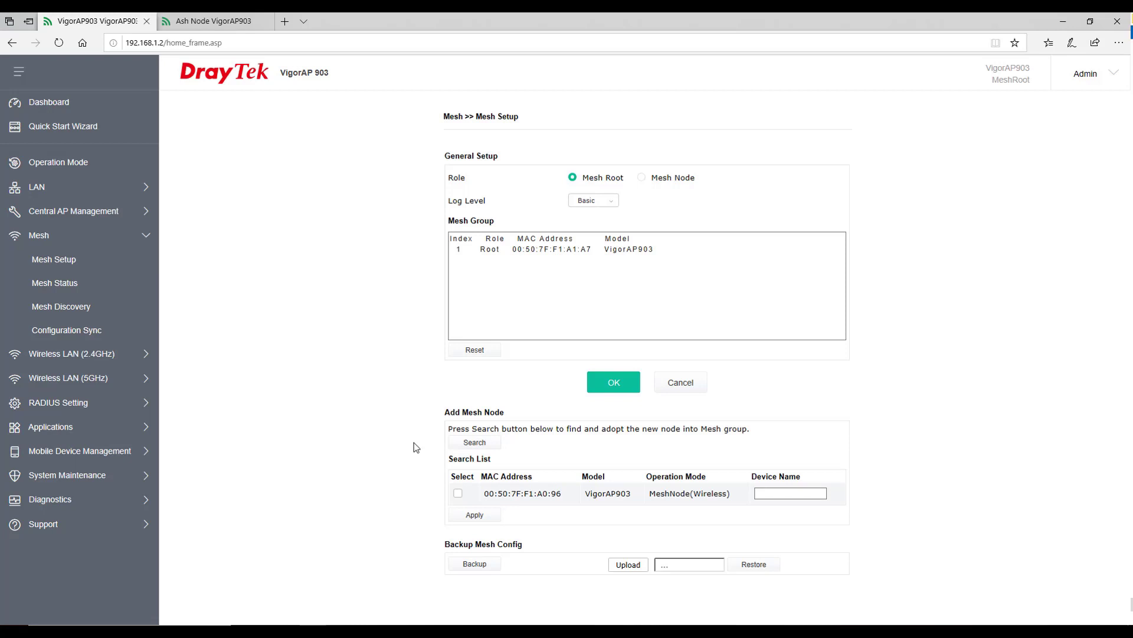
click(459, 496)
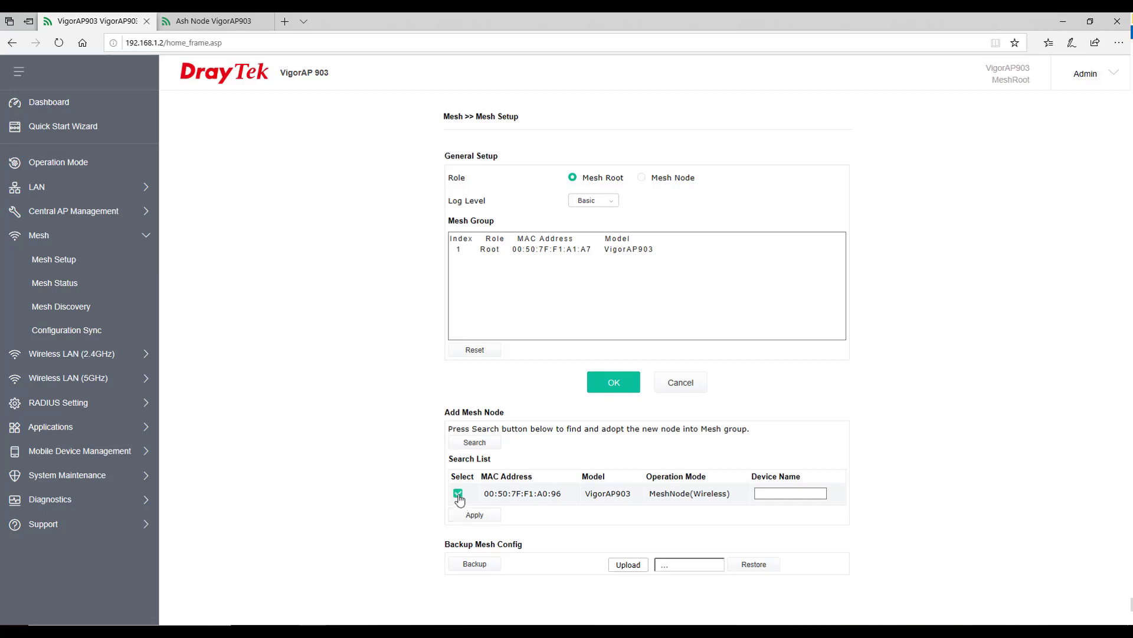
click(825, 493)
text(Ash Node)
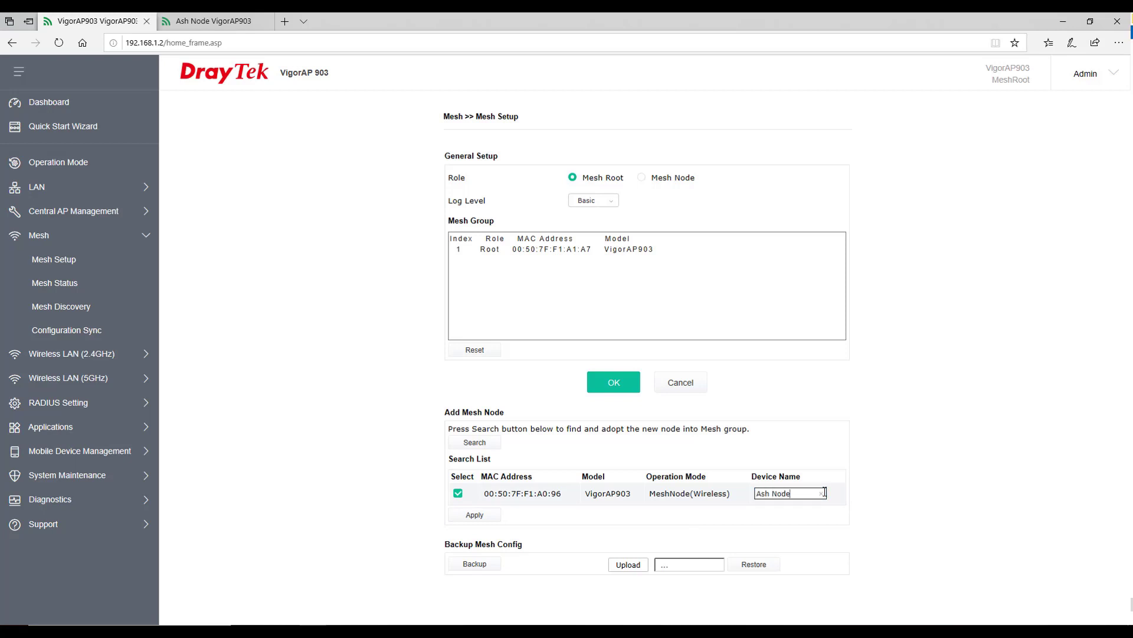
click(922, 497)
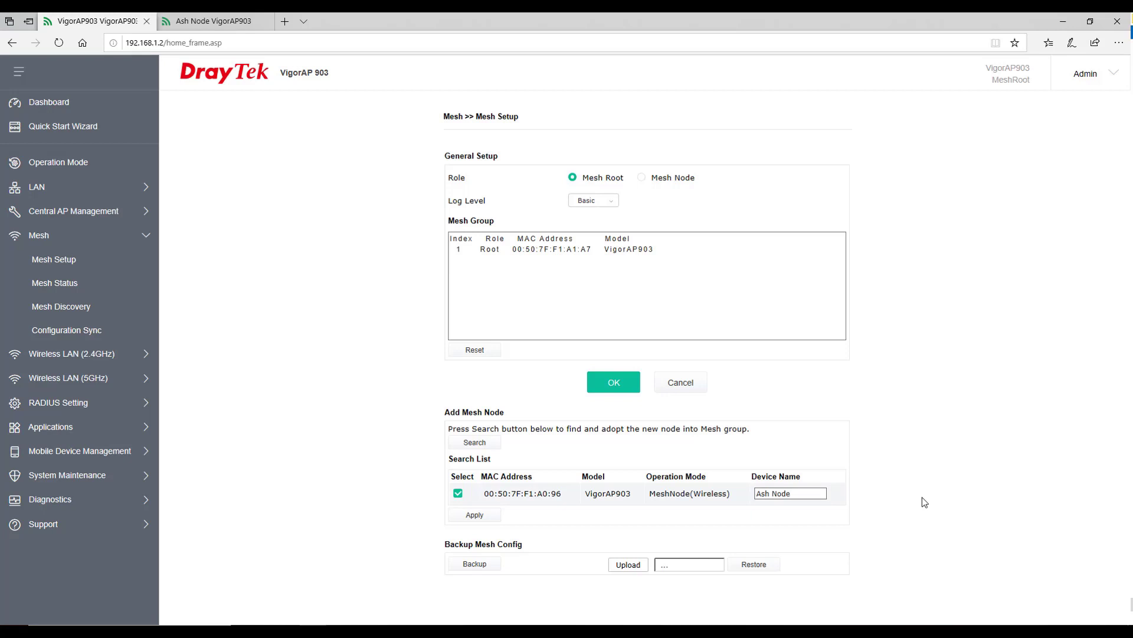
click(476, 517)
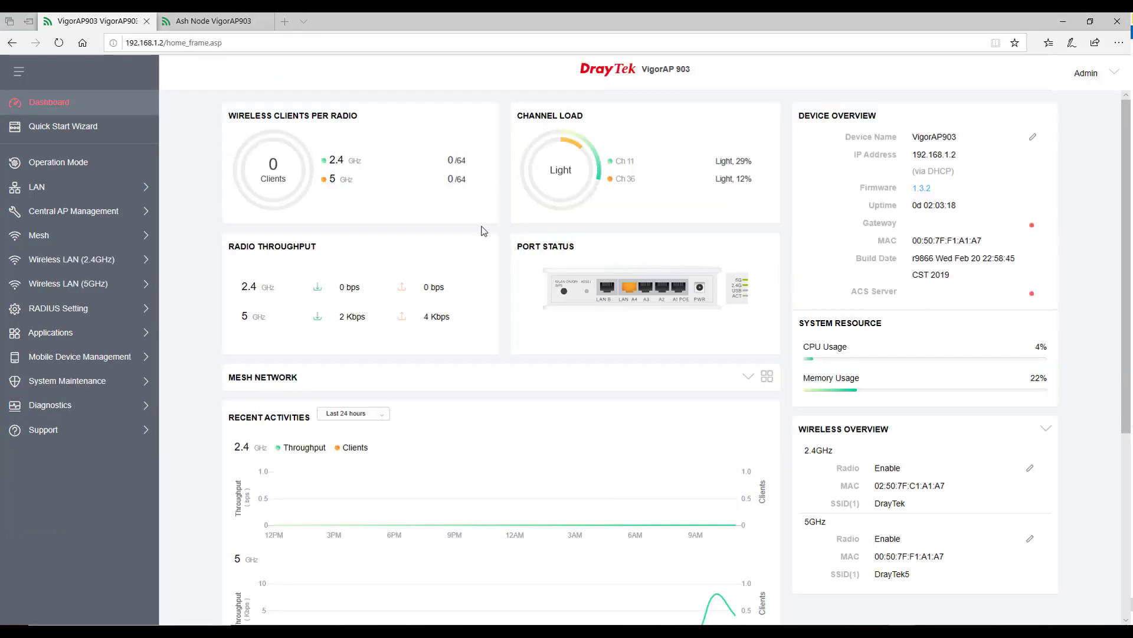
Verify in Mesh Status that Ash Node at 192.168.1.11 is listed as Online.
click(89, 233)
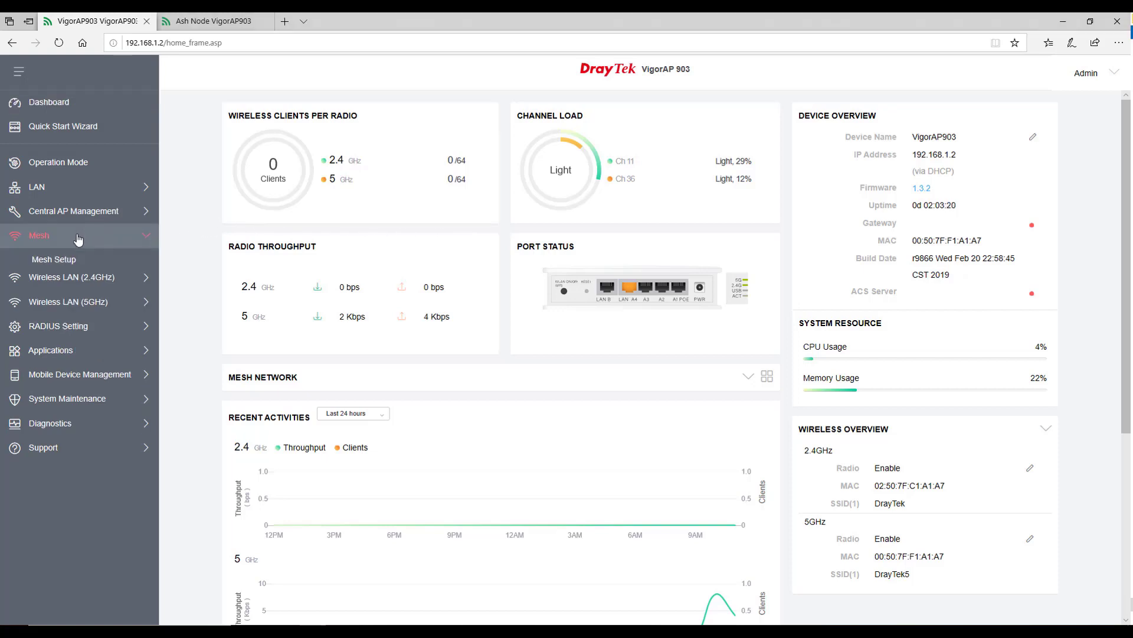
click(59, 285)
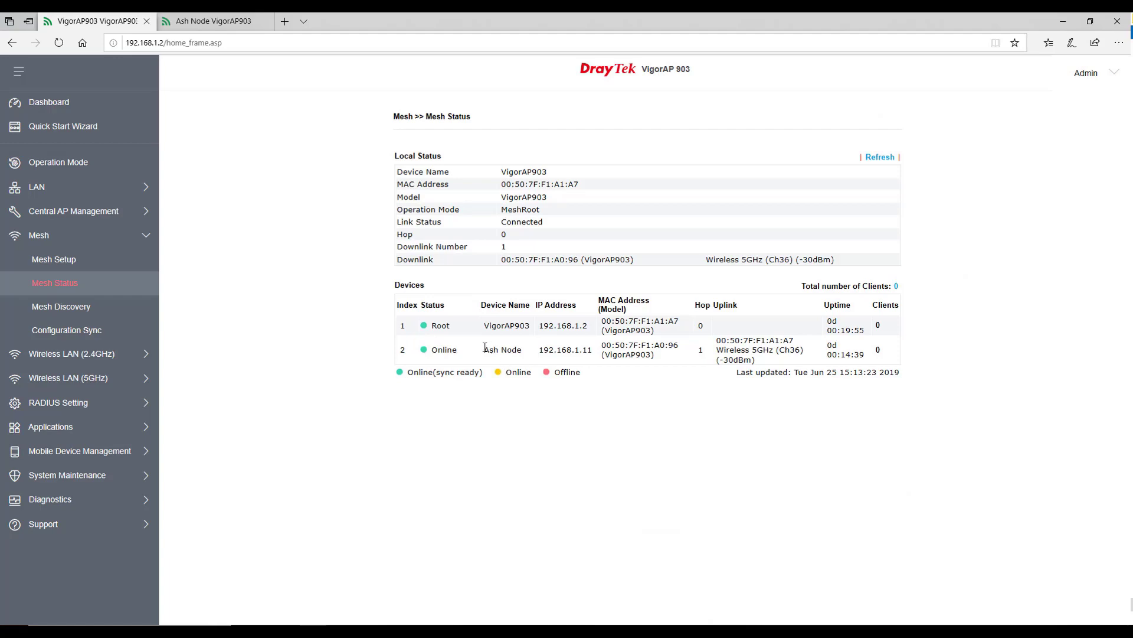
drag(484, 350, 531, 354)
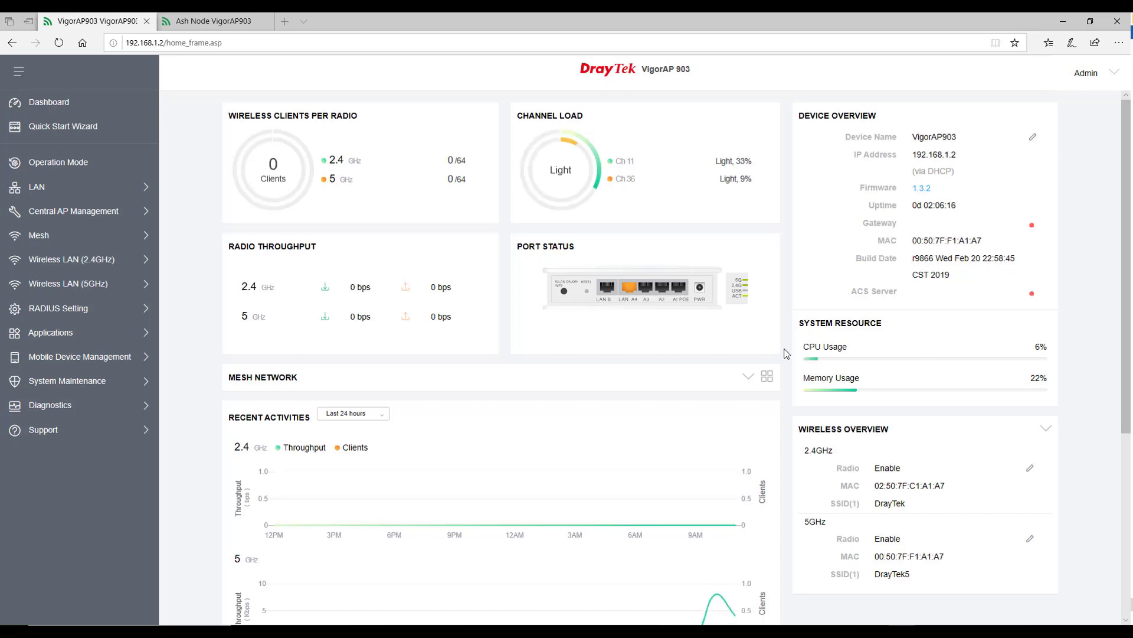
Rename the first 2.4GHz SSID to DrayTek_2.4 and save it.
click(88, 262)
click(81, 283)
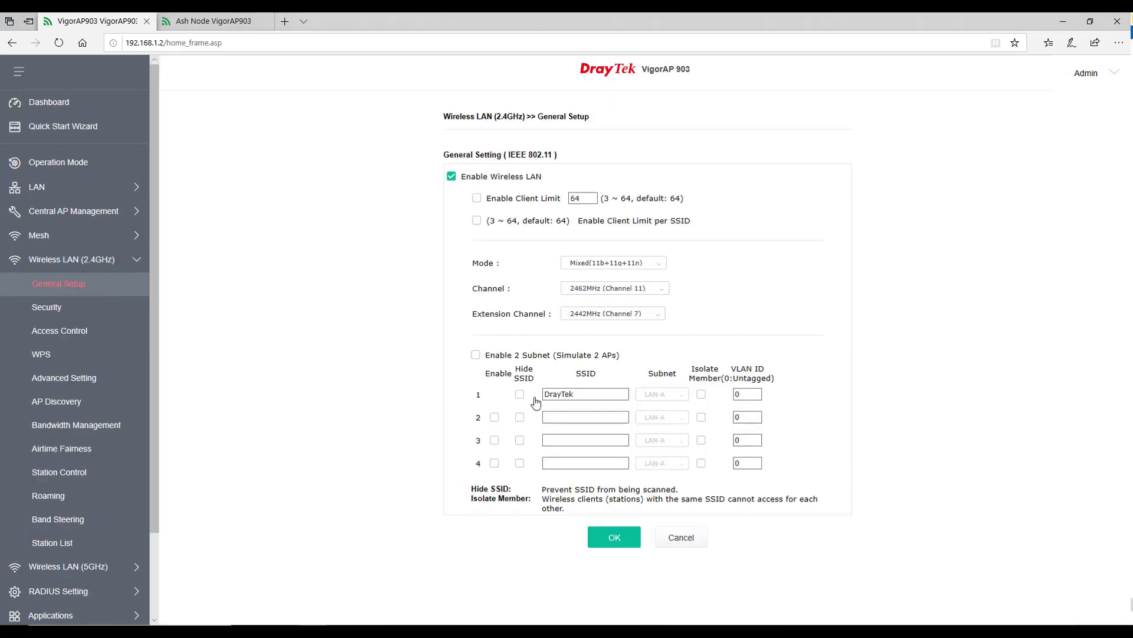
click(578, 394)
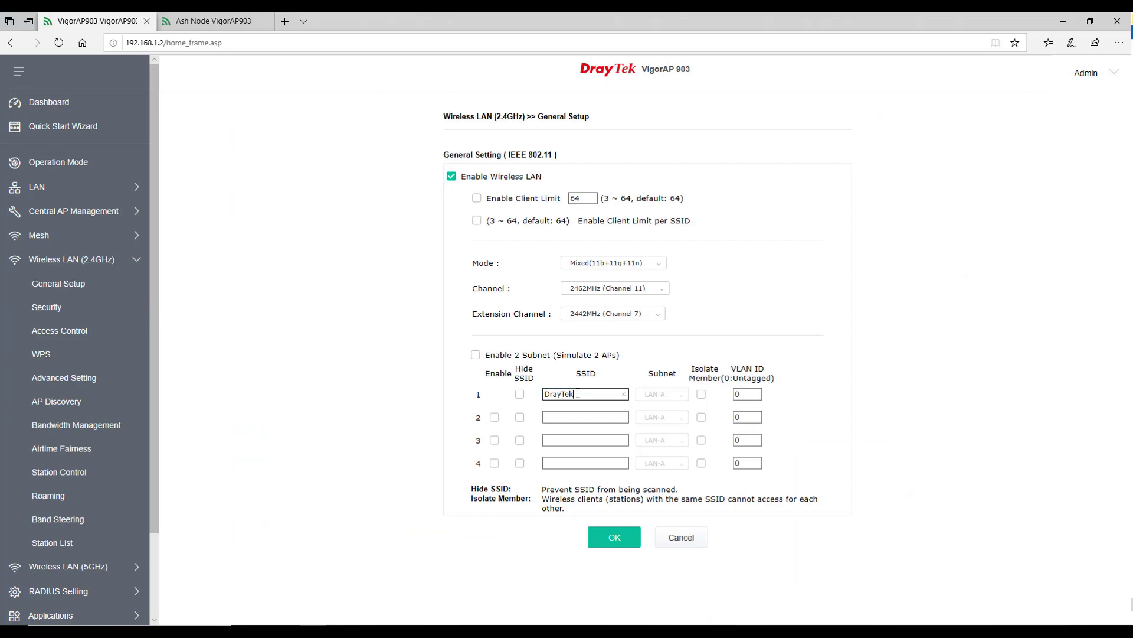
text(_2.4)
click(611, 538)
Rename the first 5GHz SSID to DrayTek_5.0 and save it.
click(69, 263)
click(63, 285)
click(62, 310)
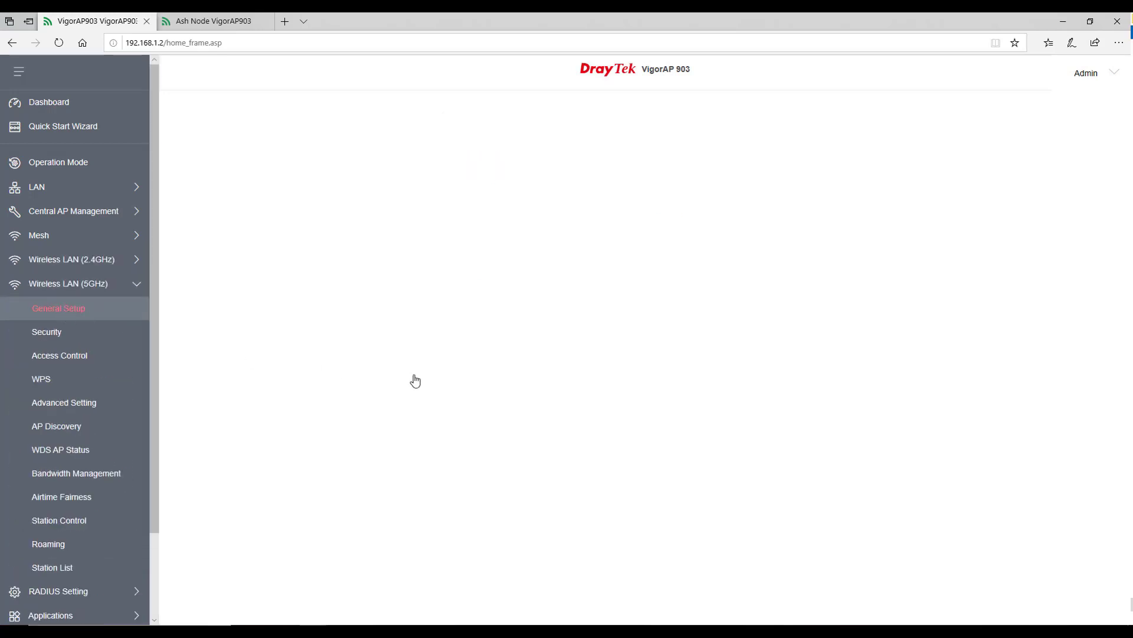
click(617, 378)
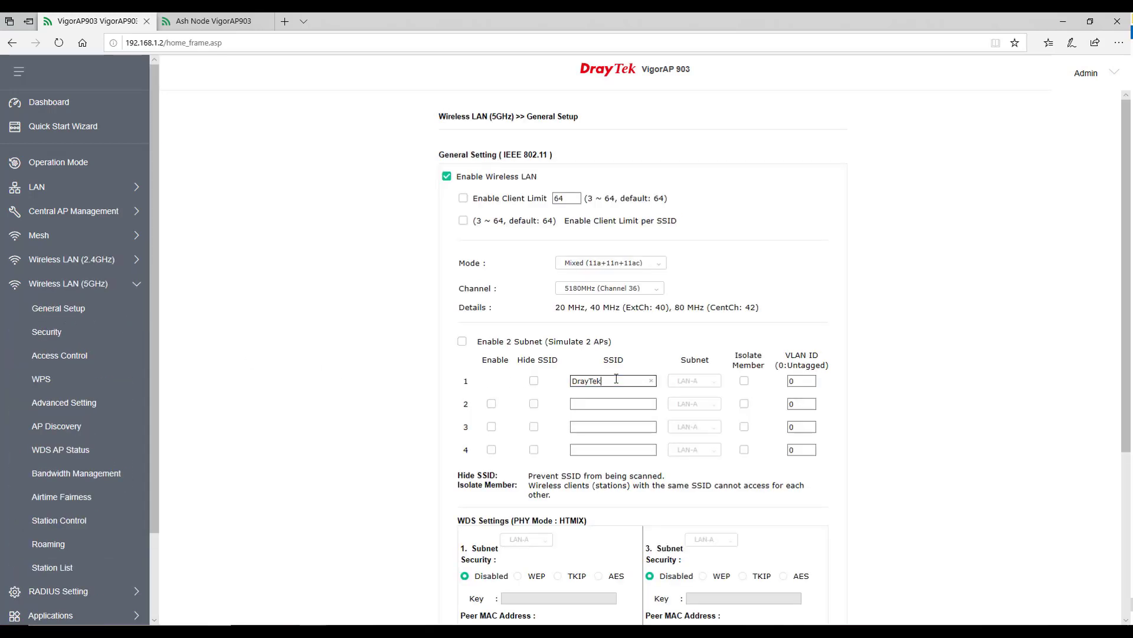
text(5.0)
scroll(352, 532, down, 5)
click(599, 584)
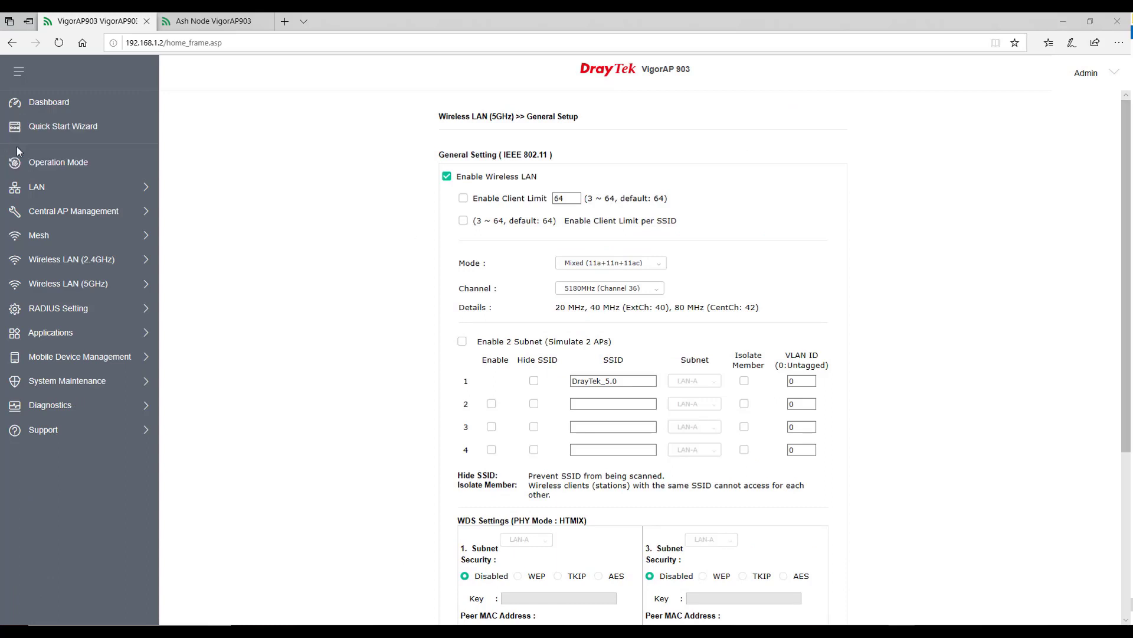
Sync Wireless LAN 2.4GHz and 5GHz settings to mesh nodes and confirm the TR069 warning.
click(39, 235)
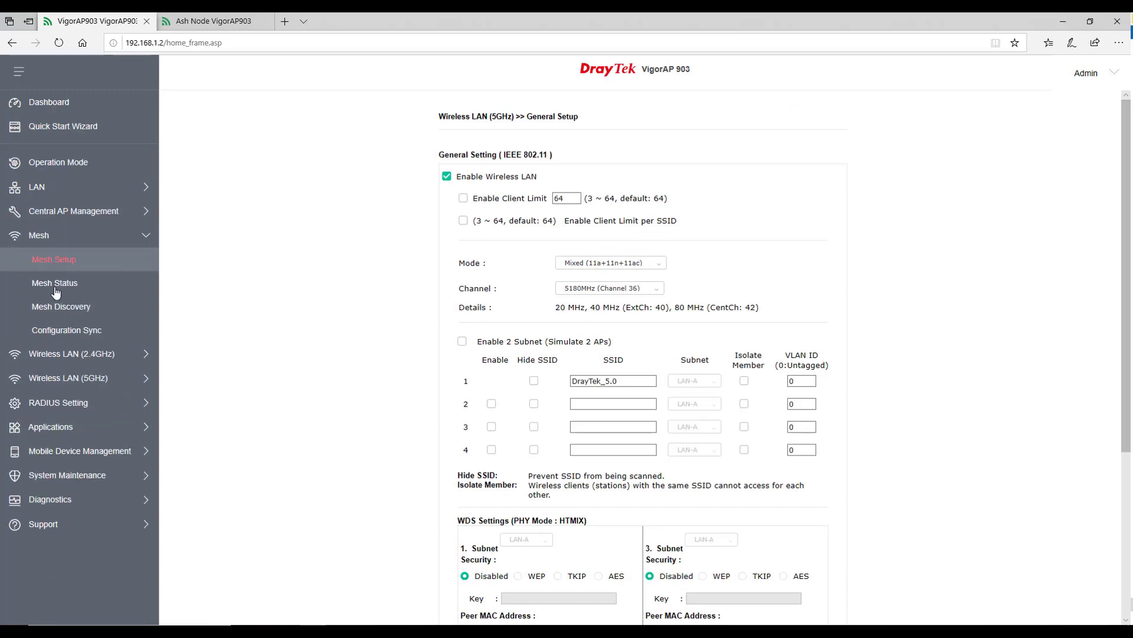
click(54, 331)
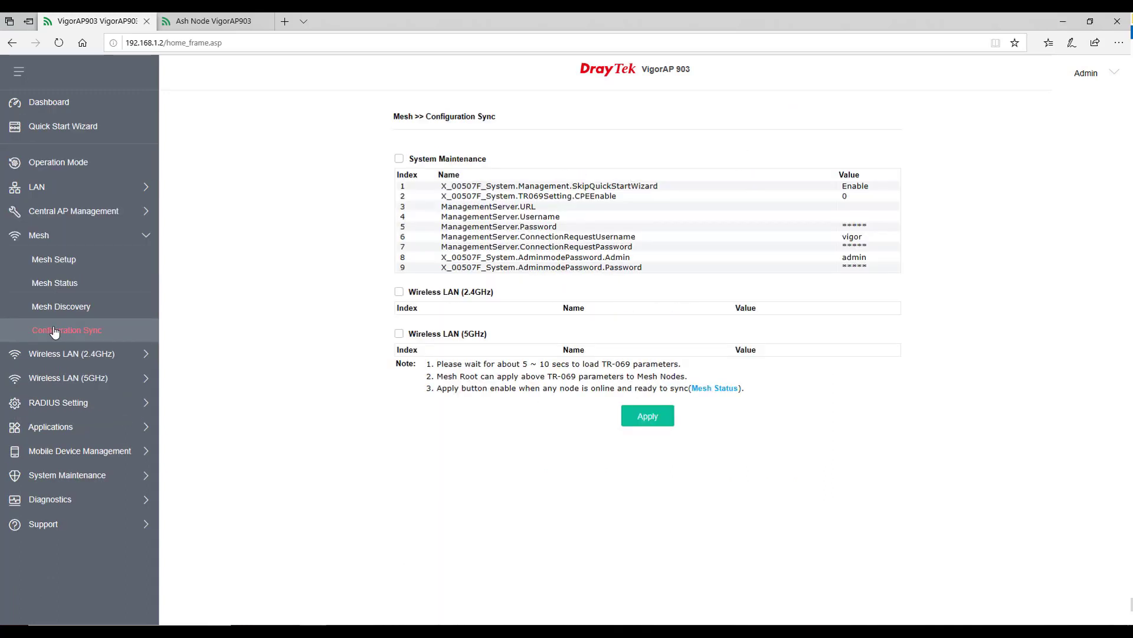
click(394, 292)
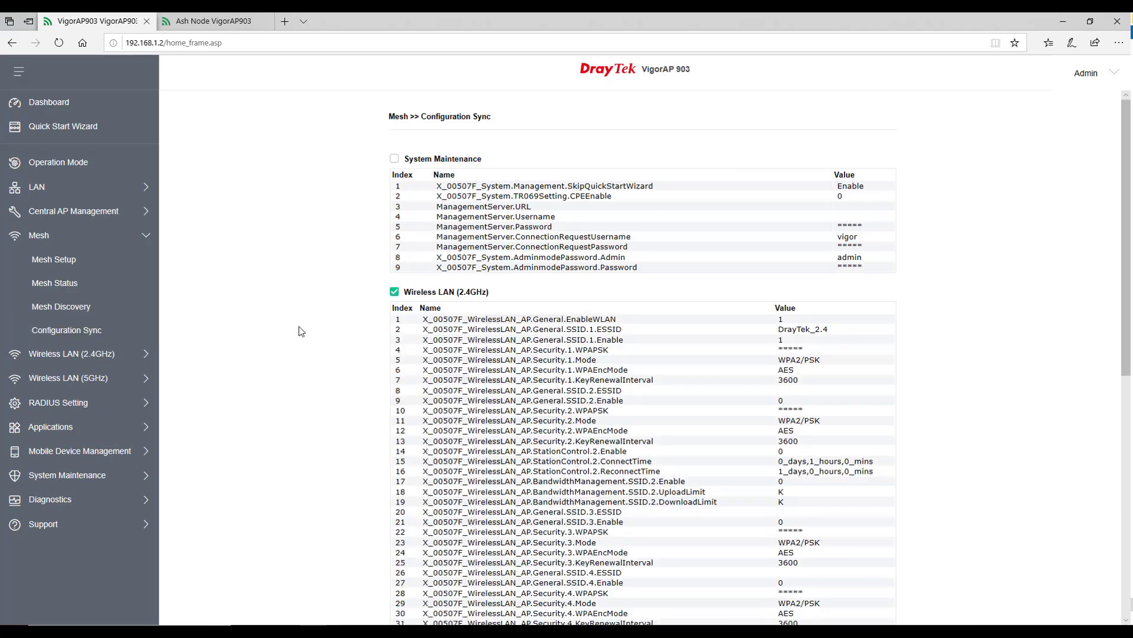
scroll(299, 331, down, 7)
click(394, 248)
scroll(297, 305, up, 5)
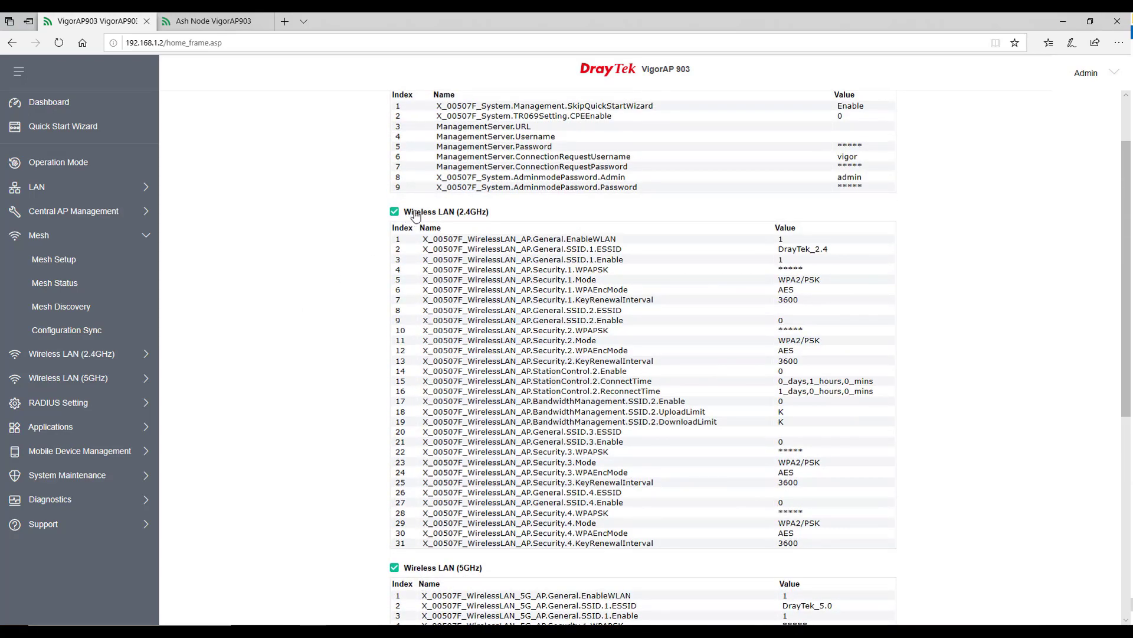
click(477, 214)
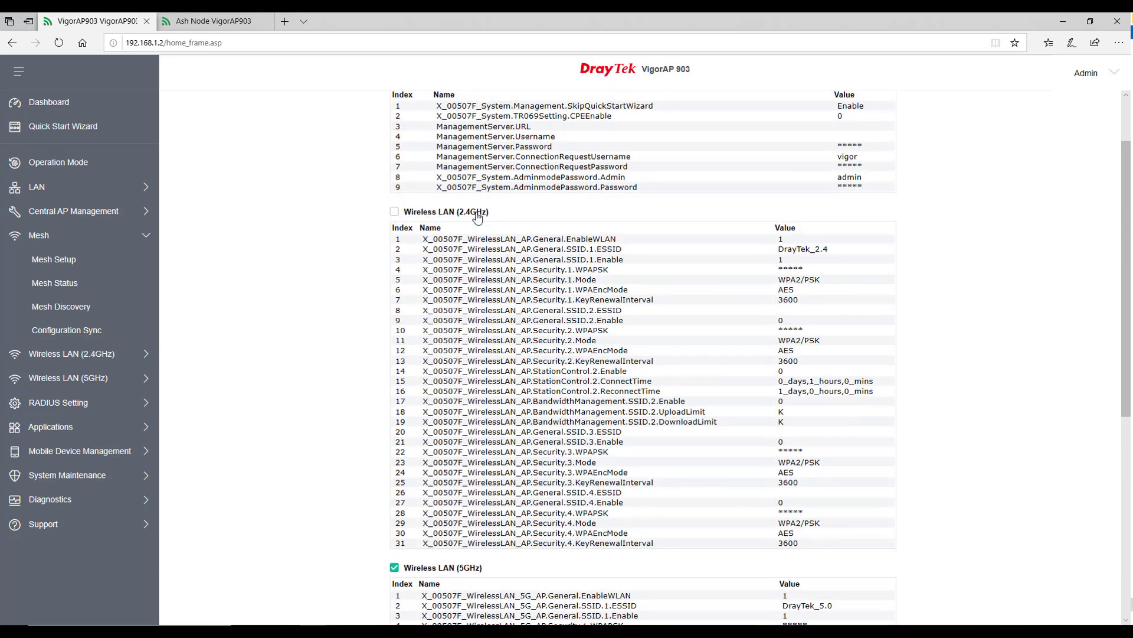
click(394, 211)
scroll(354, 254, down, 6)
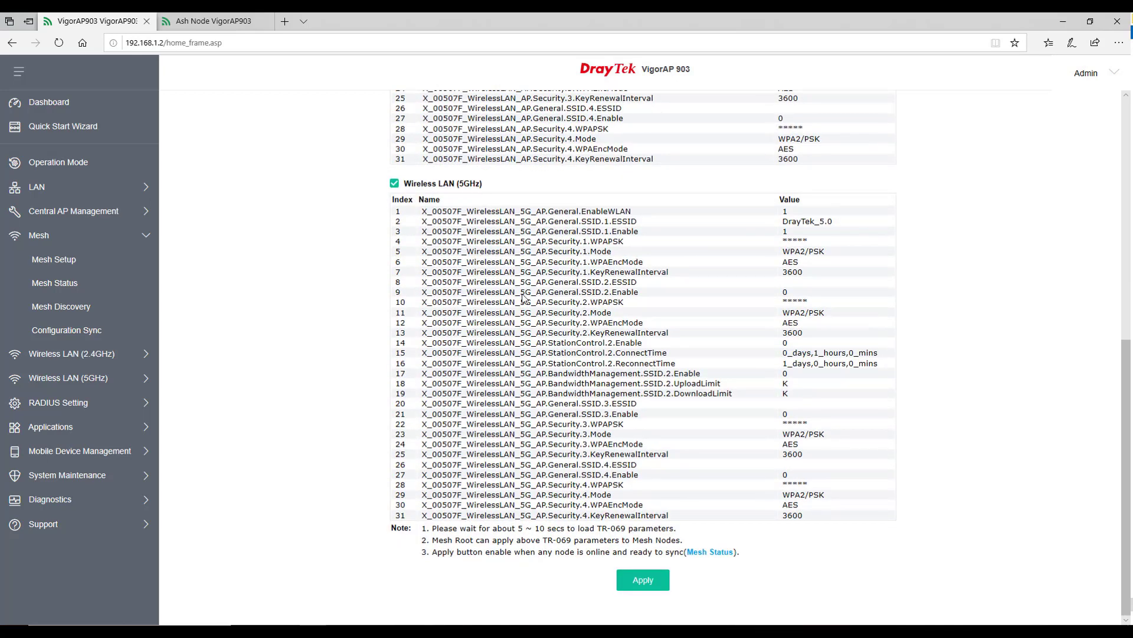
click(647, 581)
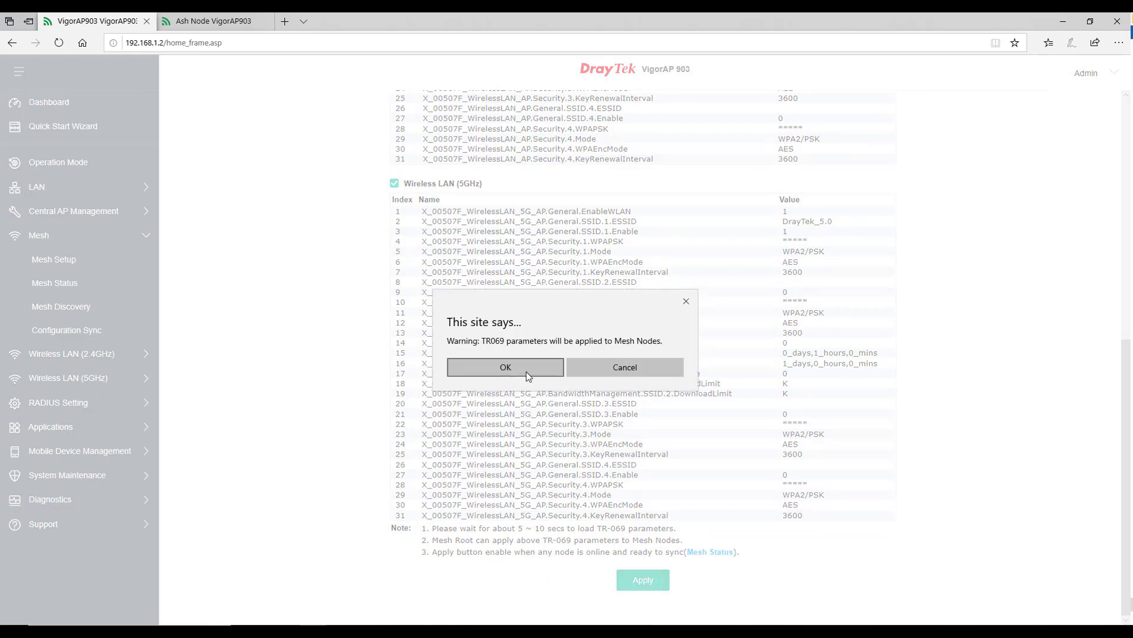
click(505, 367)
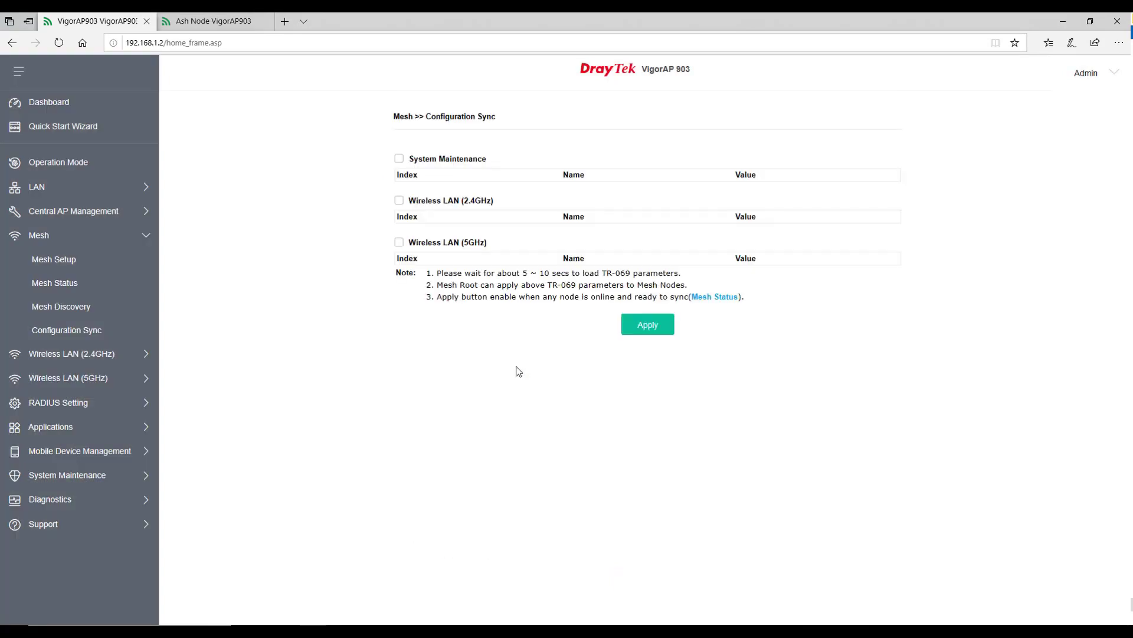
Log into Ash Node at 192.168.1.11 and dismiss the default password warning.
click(210, 21)
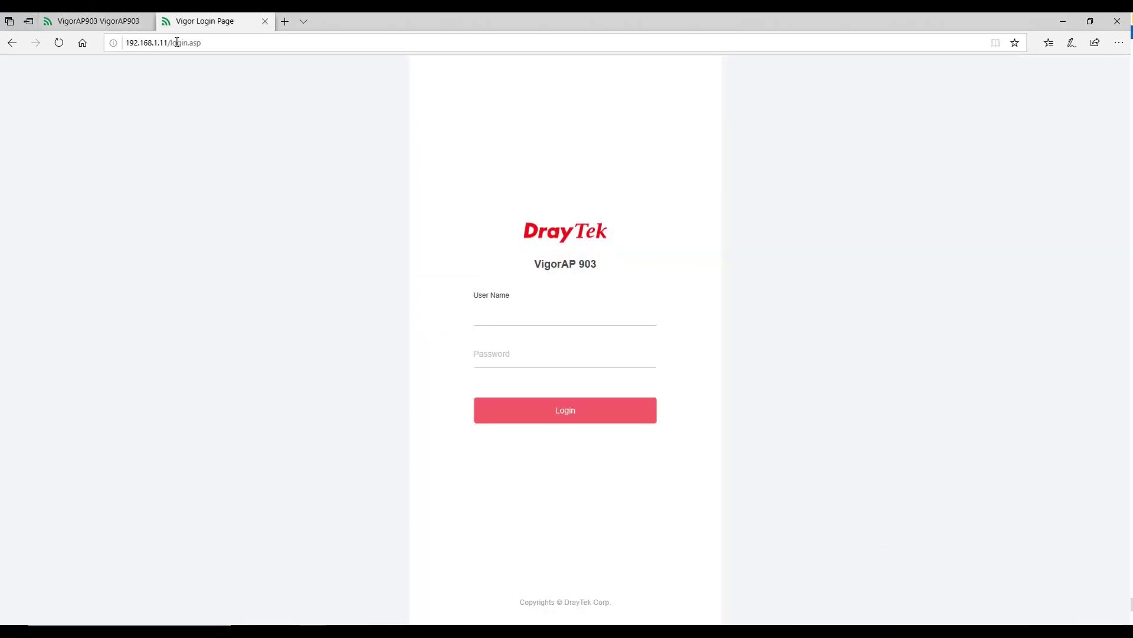
click(491, 304)
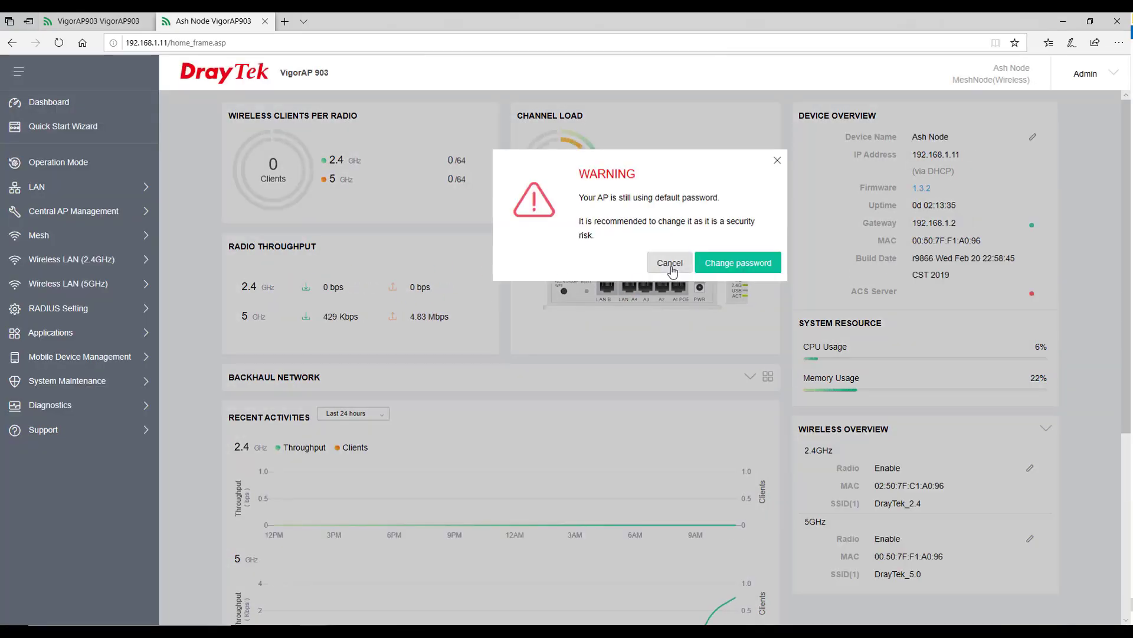
click(670, 263)
Check that Ash Node's SSIDs read DrayTek_2.4 and DrayTek_5.0.
click(115, 266)
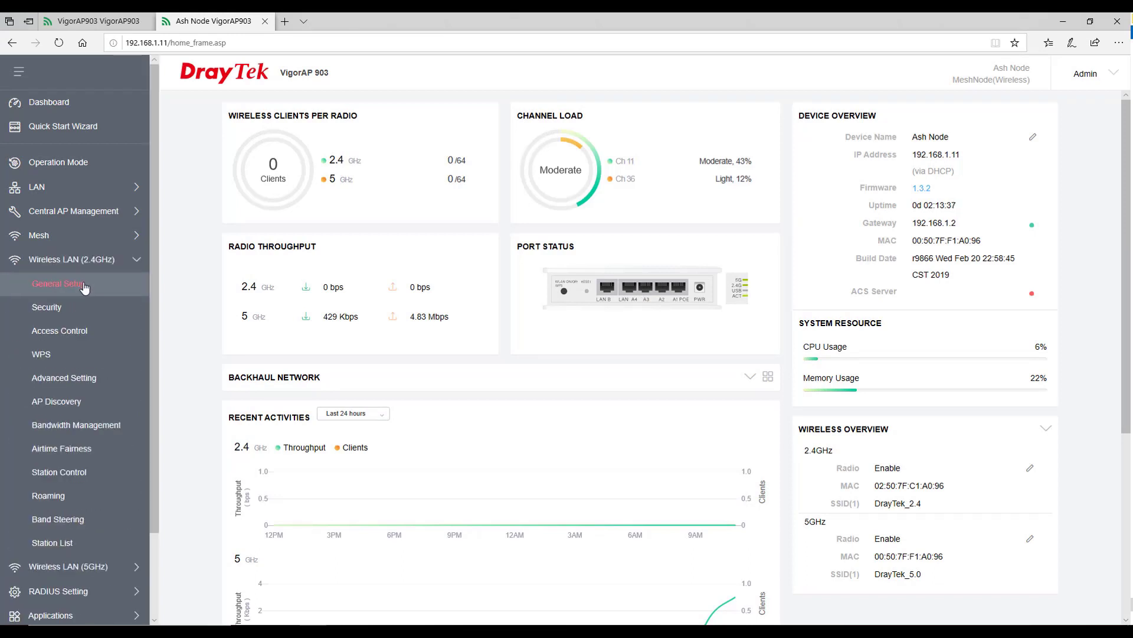
click(87, 286)
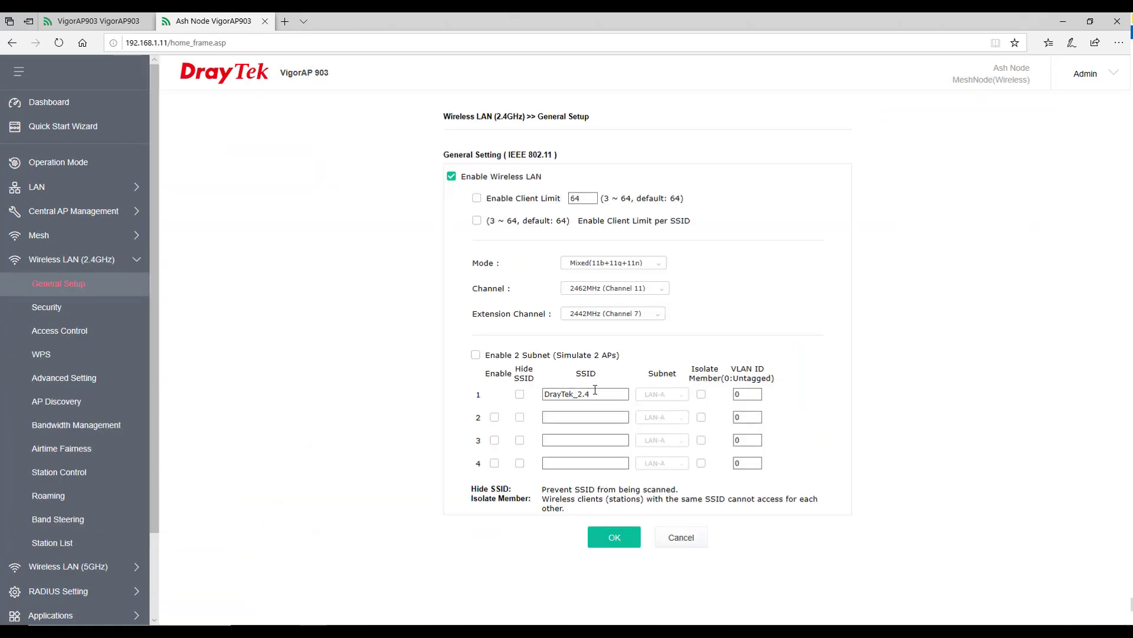
drag(602, 395, 540, 396)
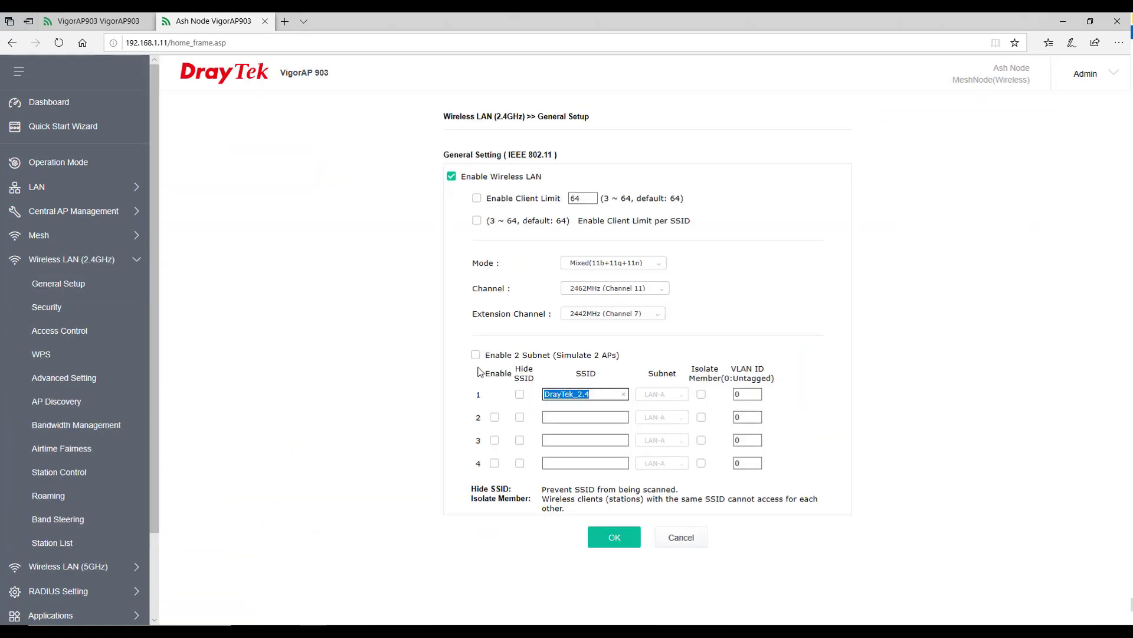
click(83, 270)
click(77, 283)
click(59, 307)
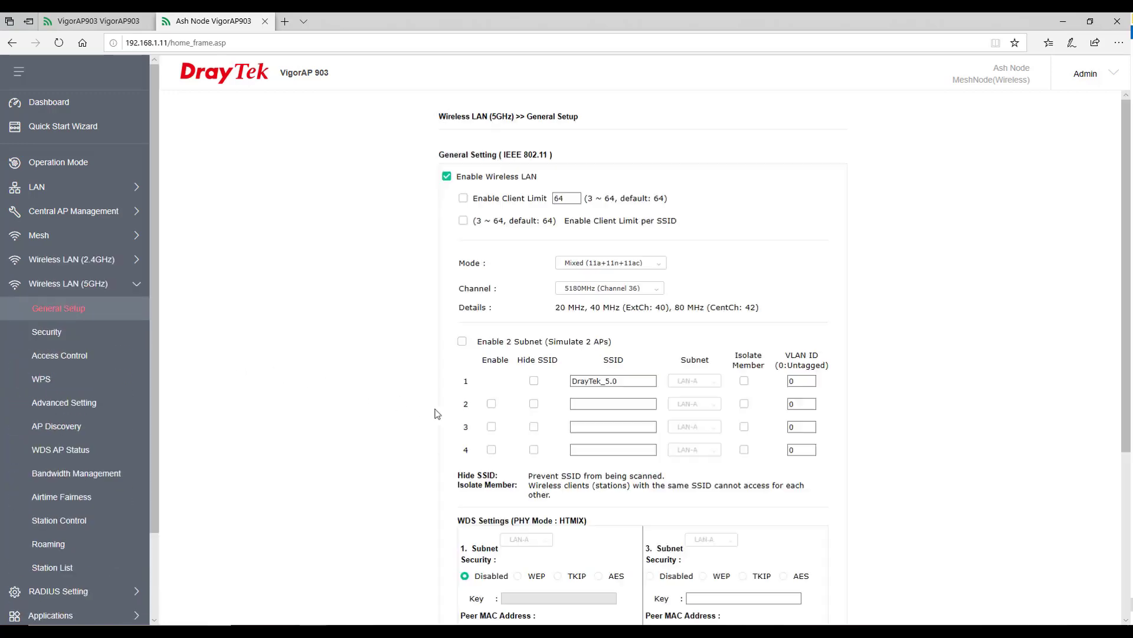
drag(621, 382, 429, 420)
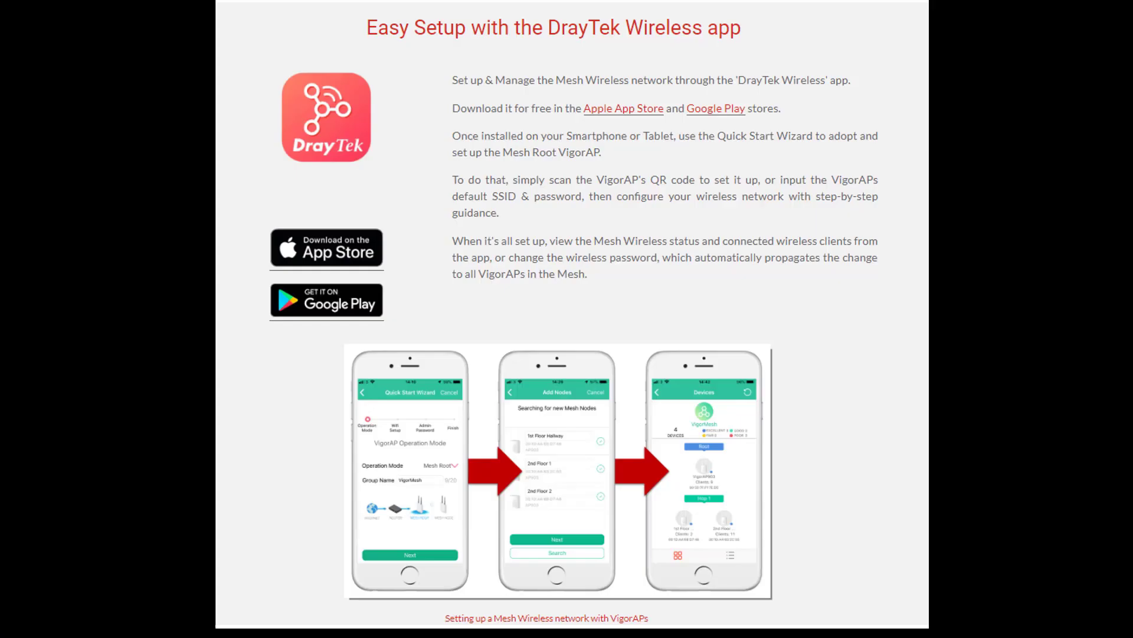